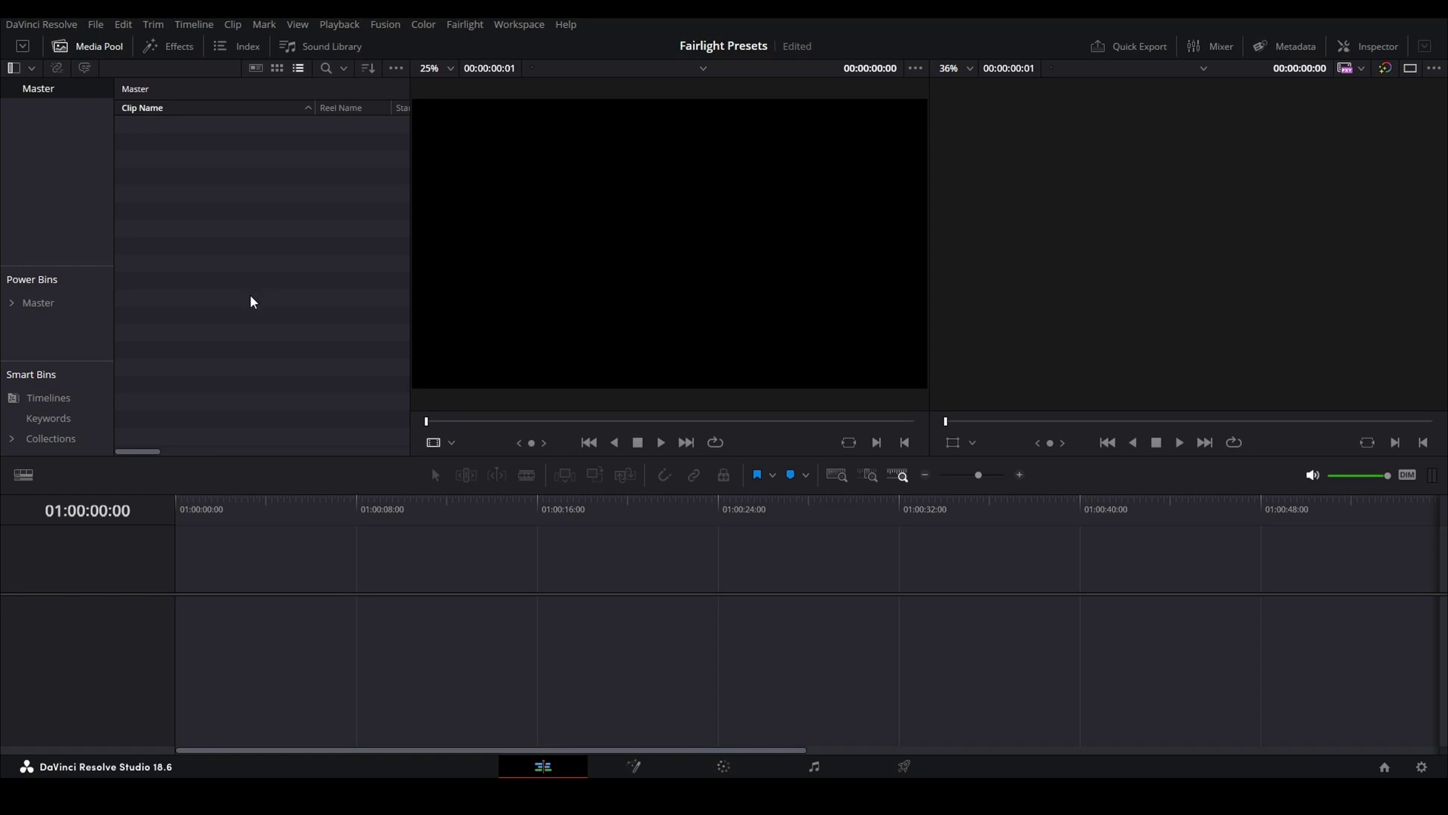
Turn on stacked timeline tabs and create Timeline 1 with the default settings.
click(22, 474)
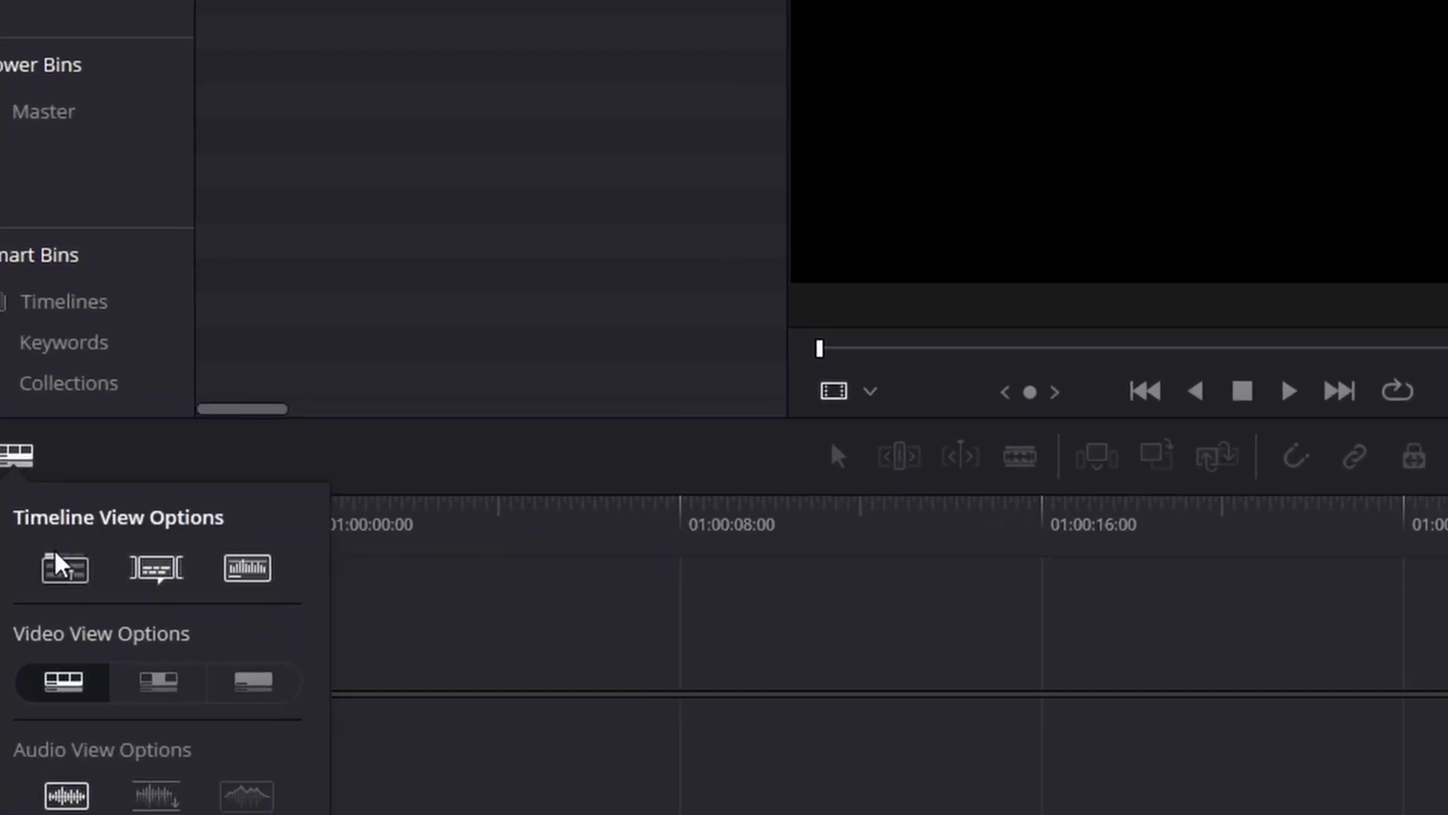
click(66, 571)
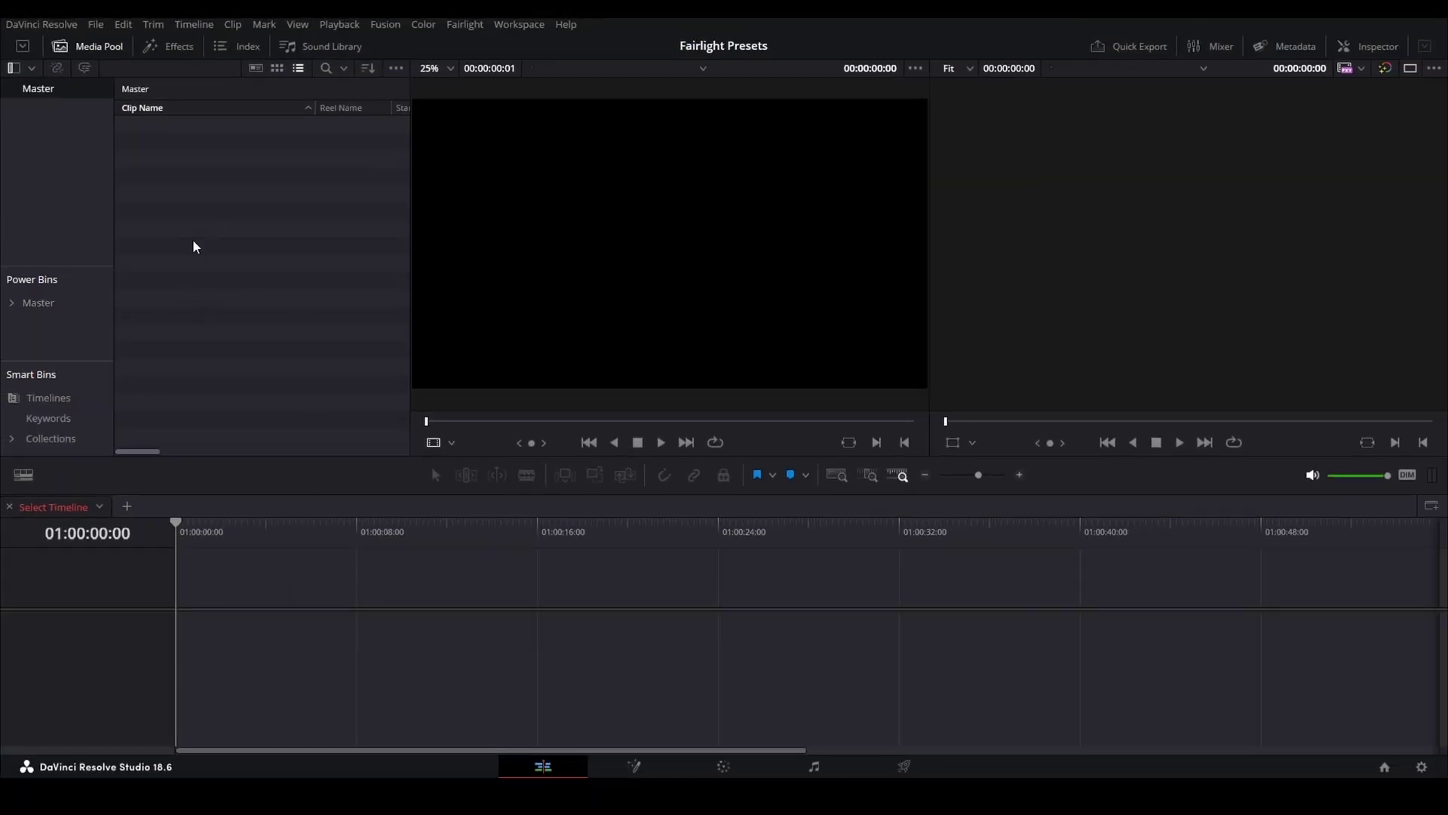
key(ctrl+n)
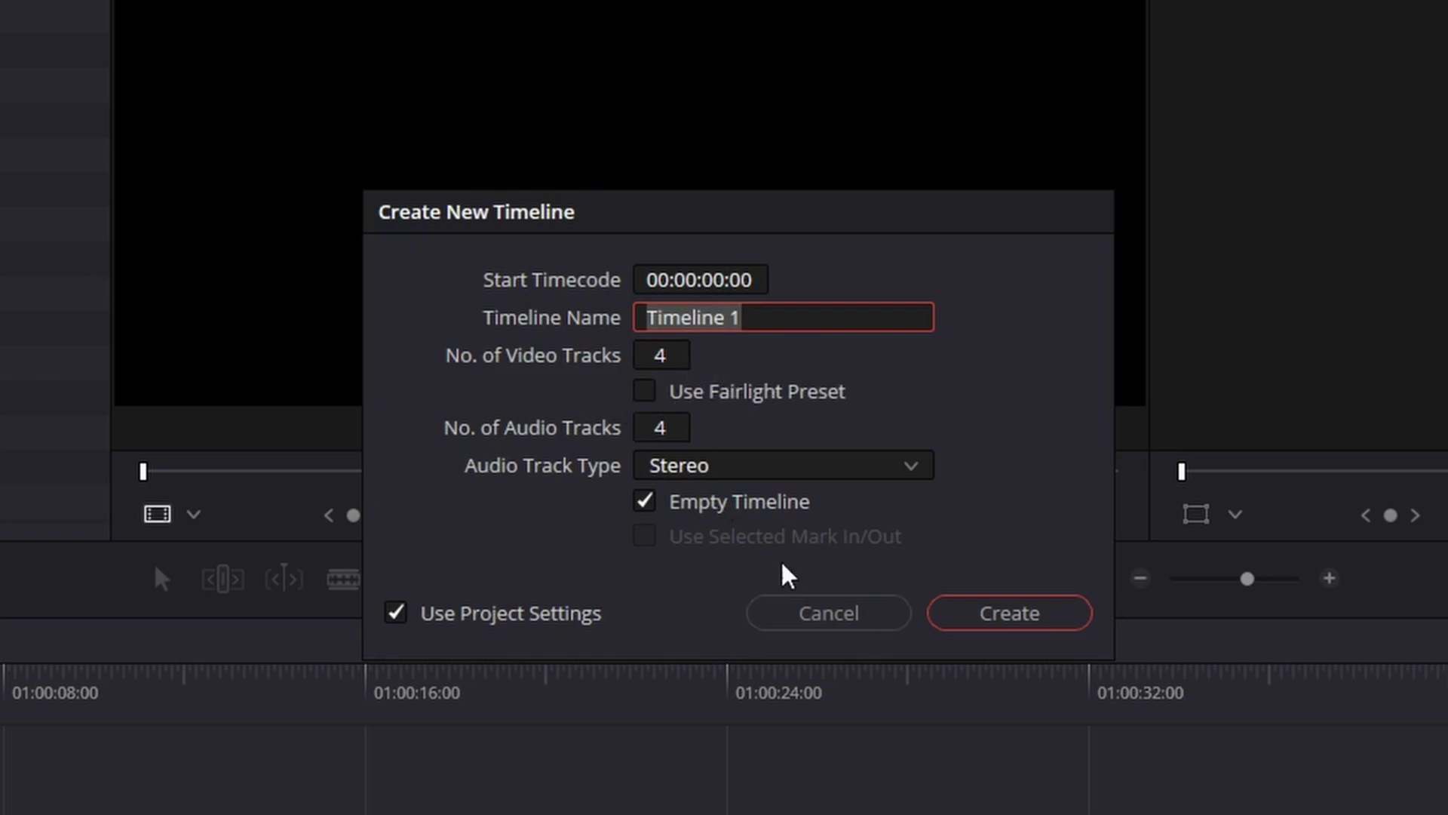
click(992, 613)
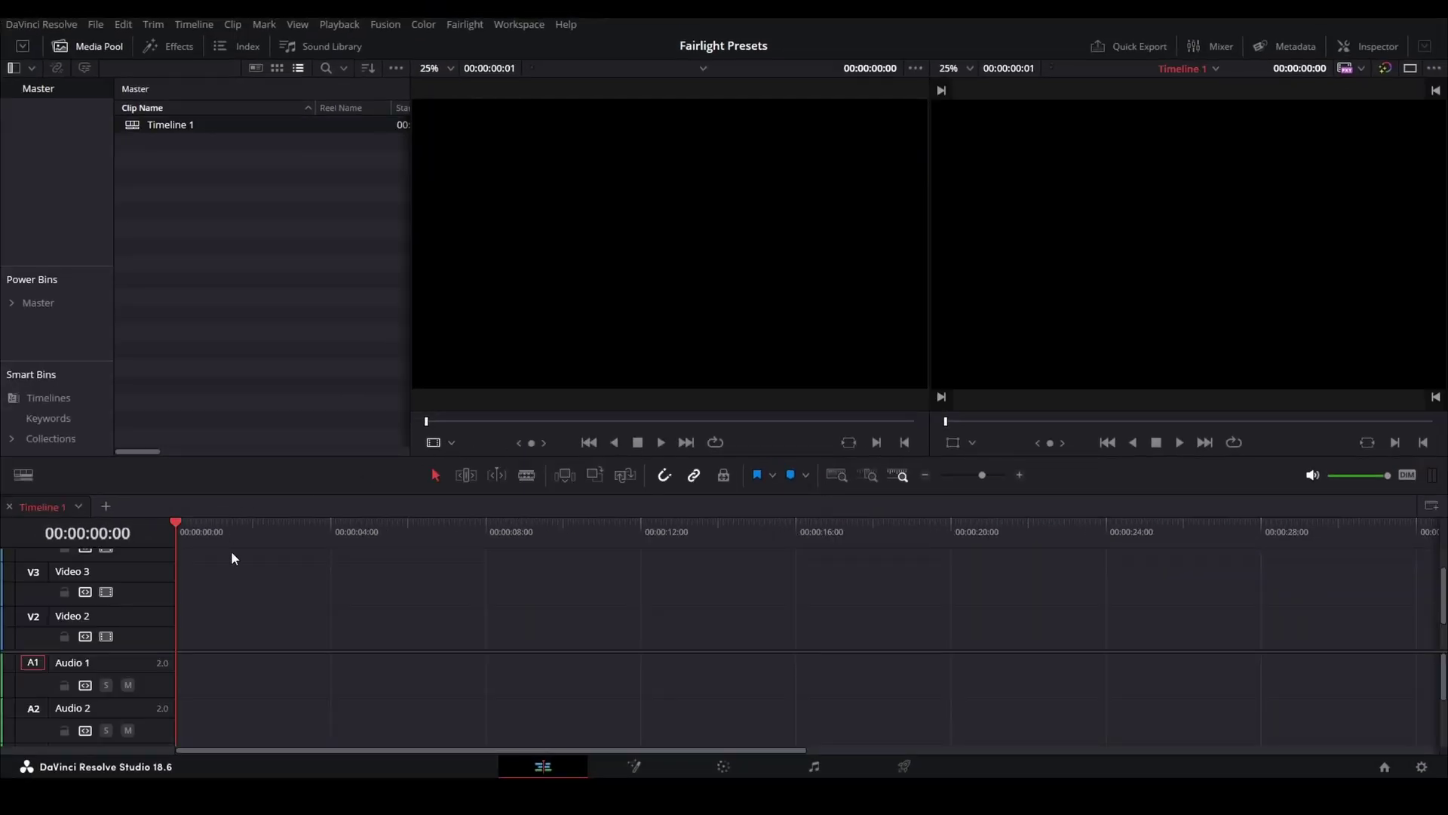
Rename audio tracks 1, 2 and 3 to Voice, Music and SFX.
scroll(232, 558, down, 1)
double_click(80, 664)
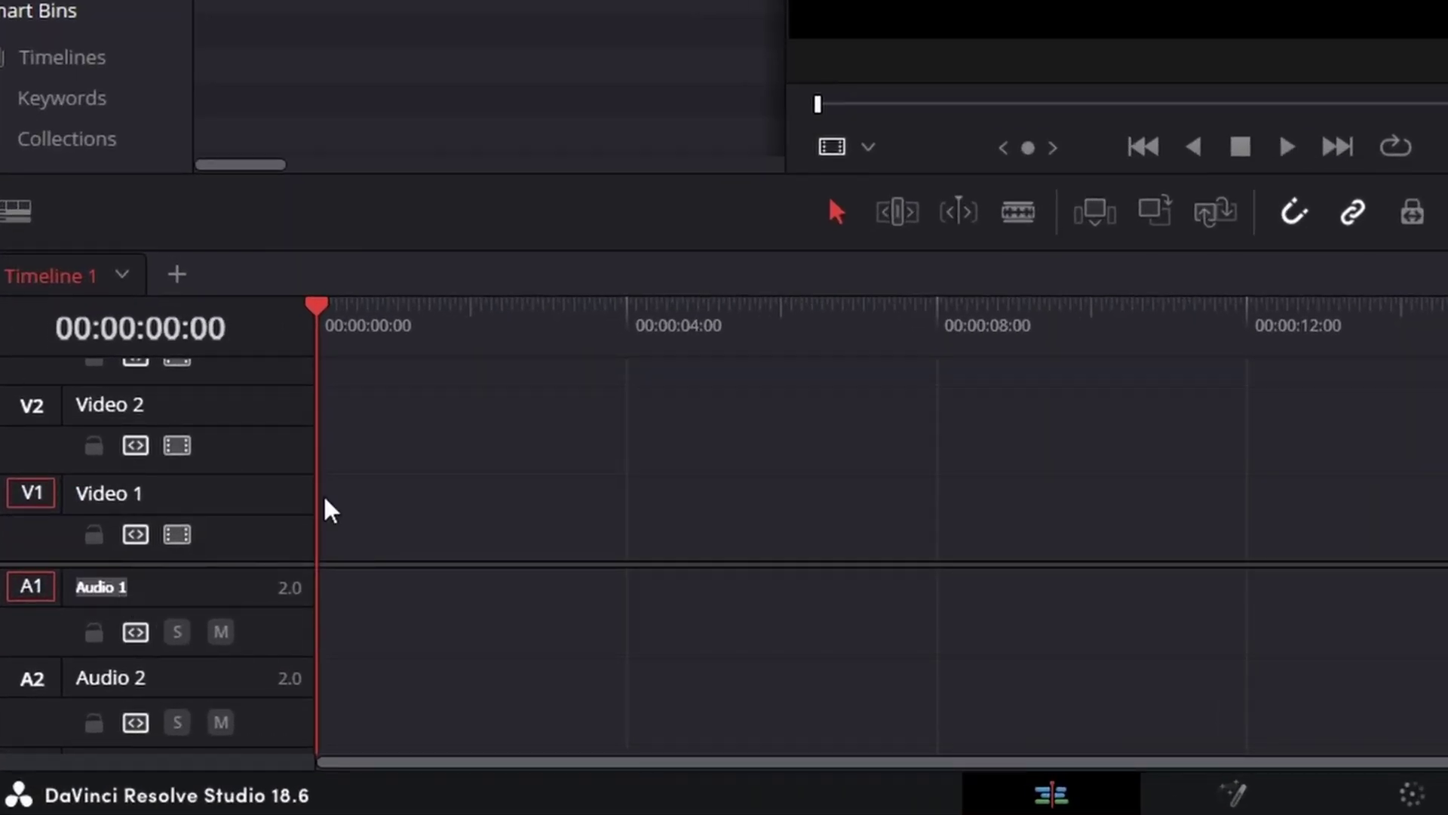
text(Voice)
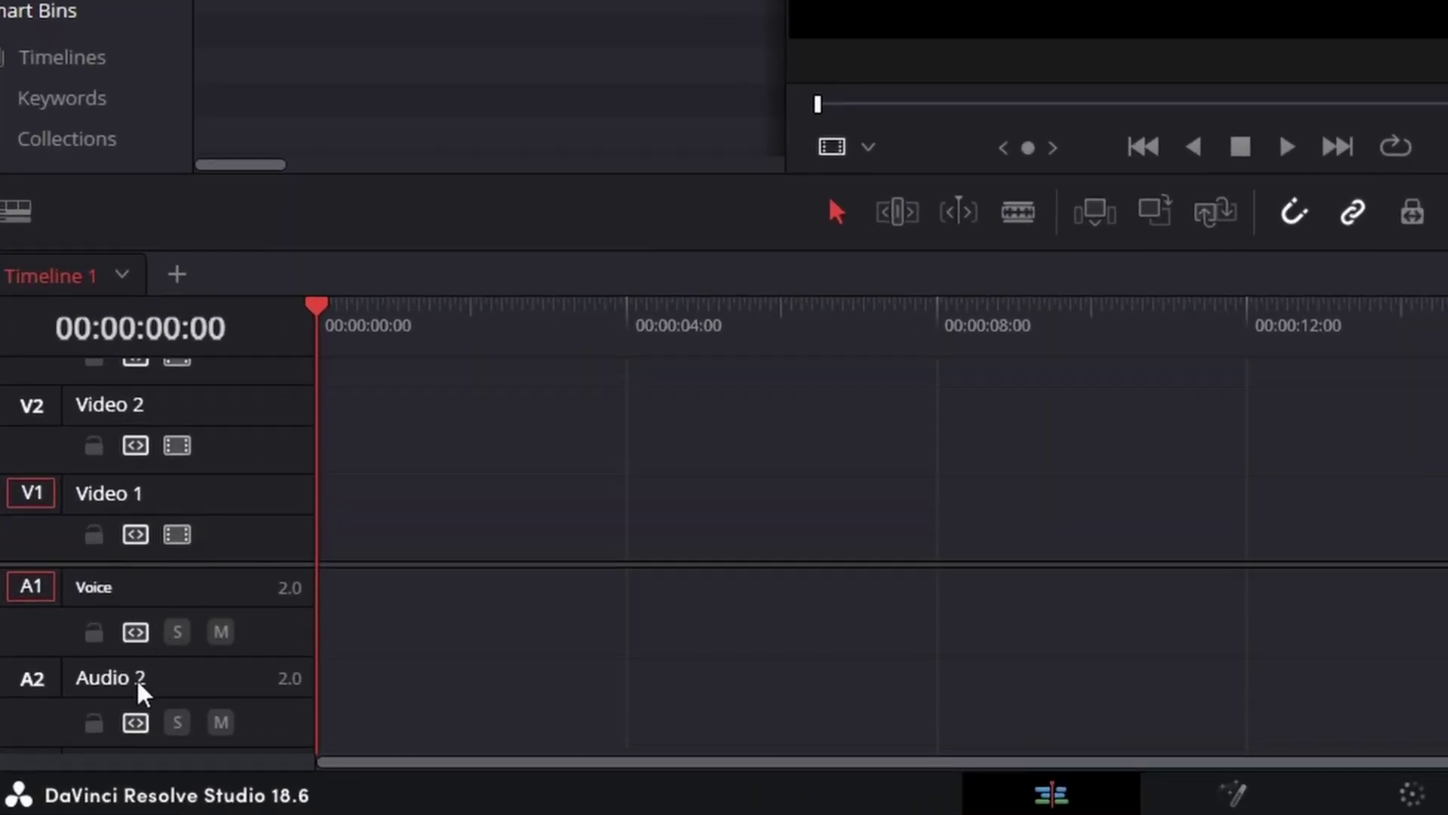
double_click(116, 688)
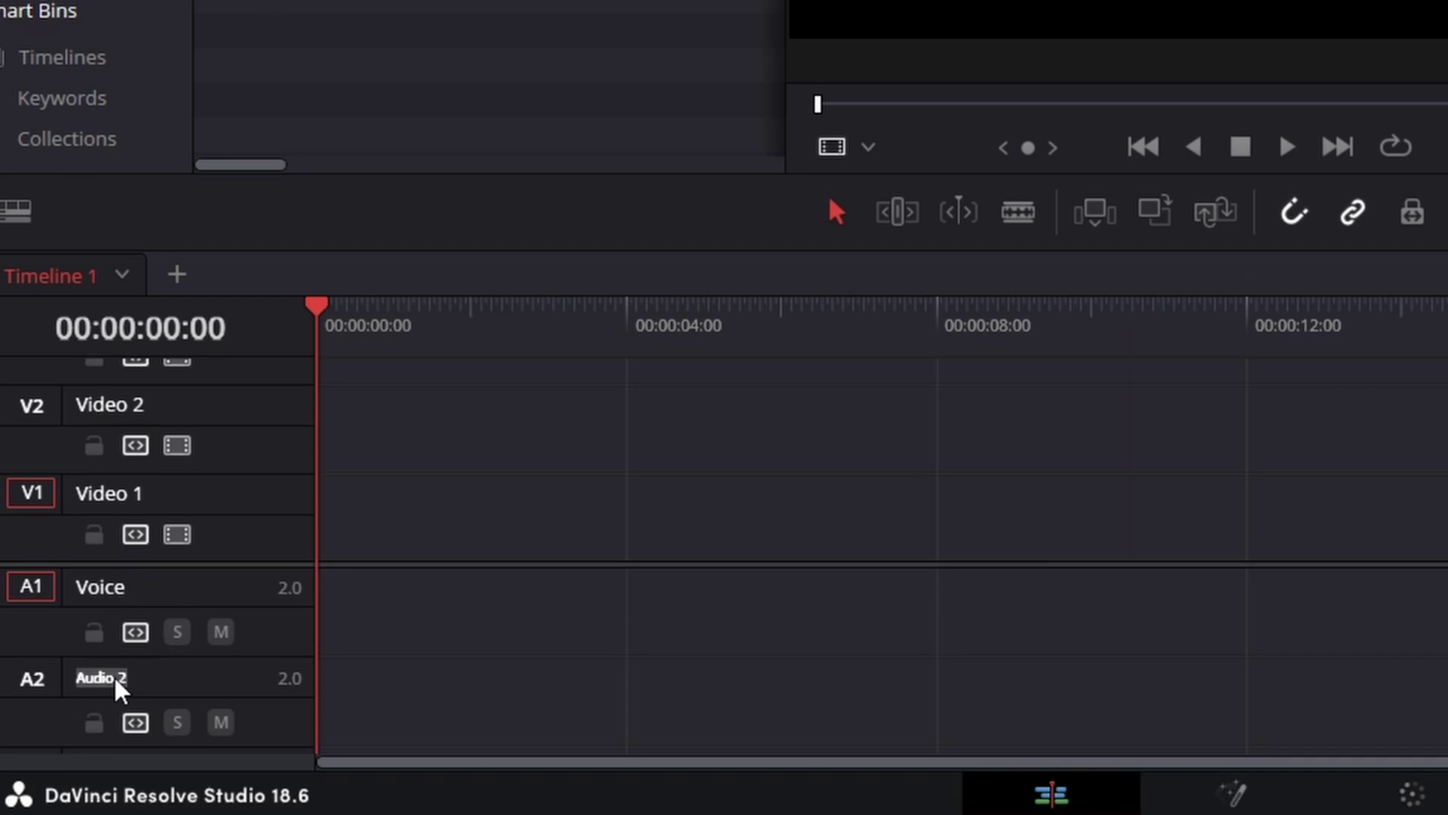
text(Music)
key(Return)
scroll(154, 669, down, 2)
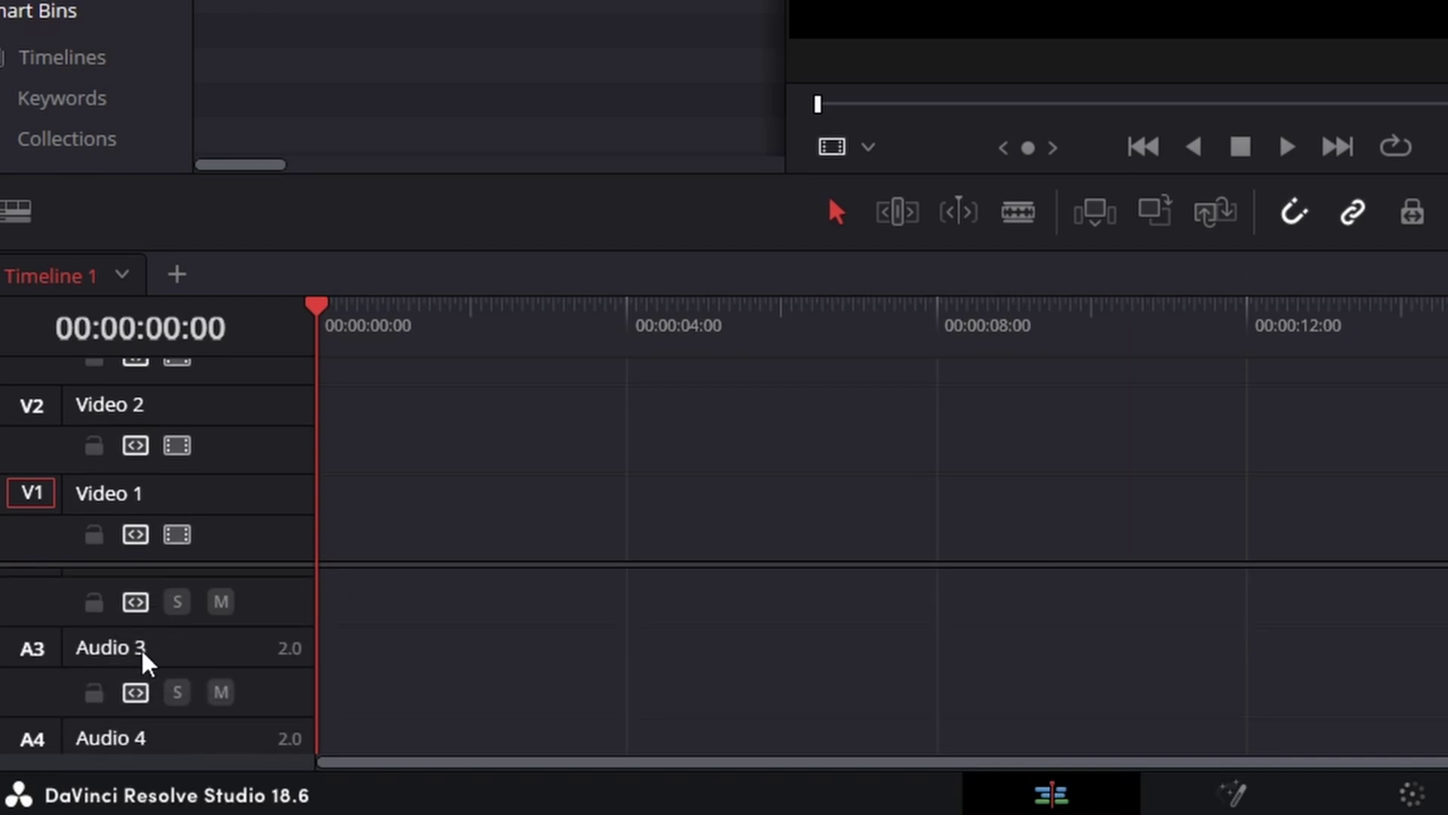
double_click(136, 651)
text(SFX)
key(Return)
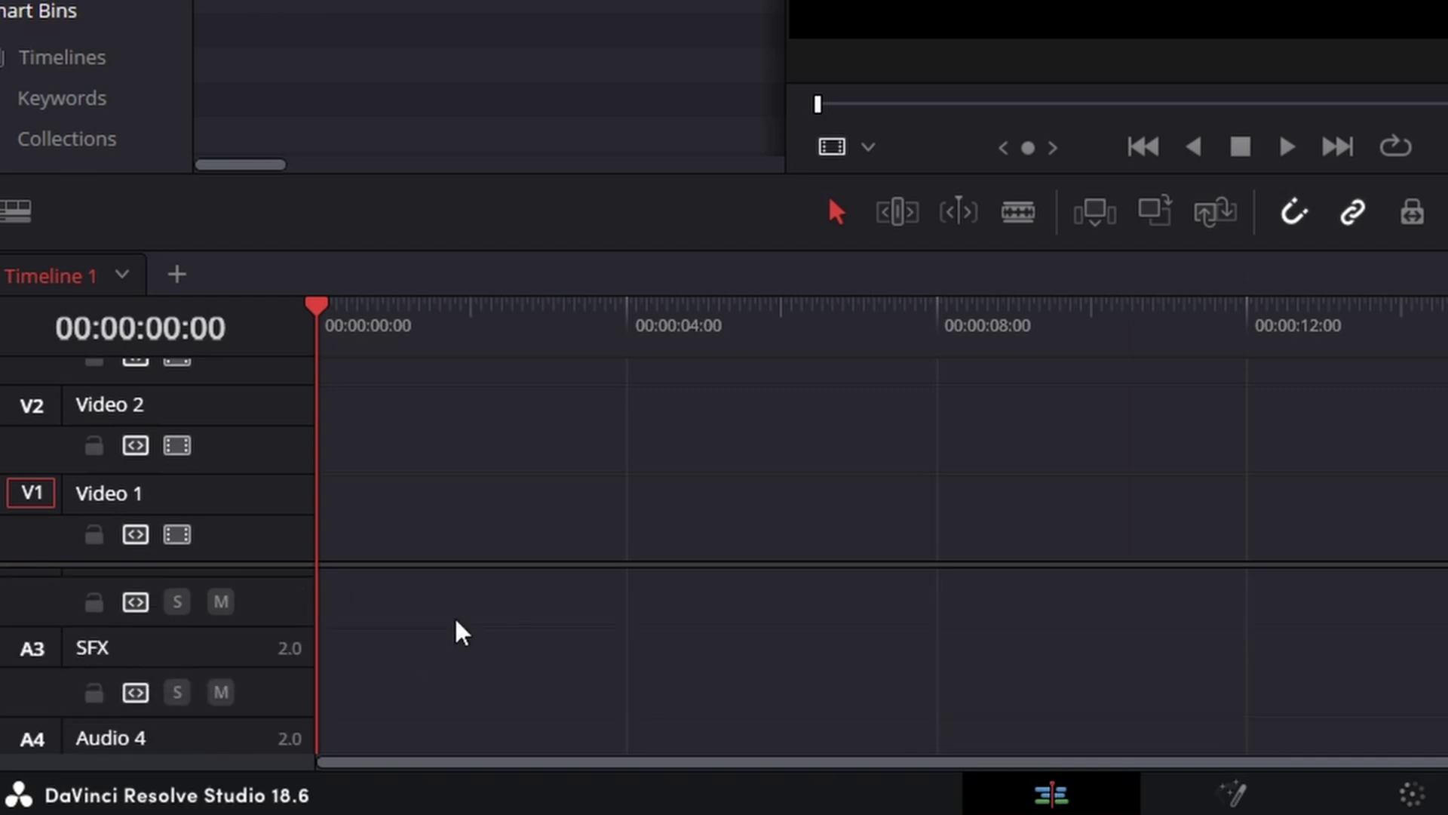
scroll(450, 627, up, 2)
scroll(449, 624, down, 1)
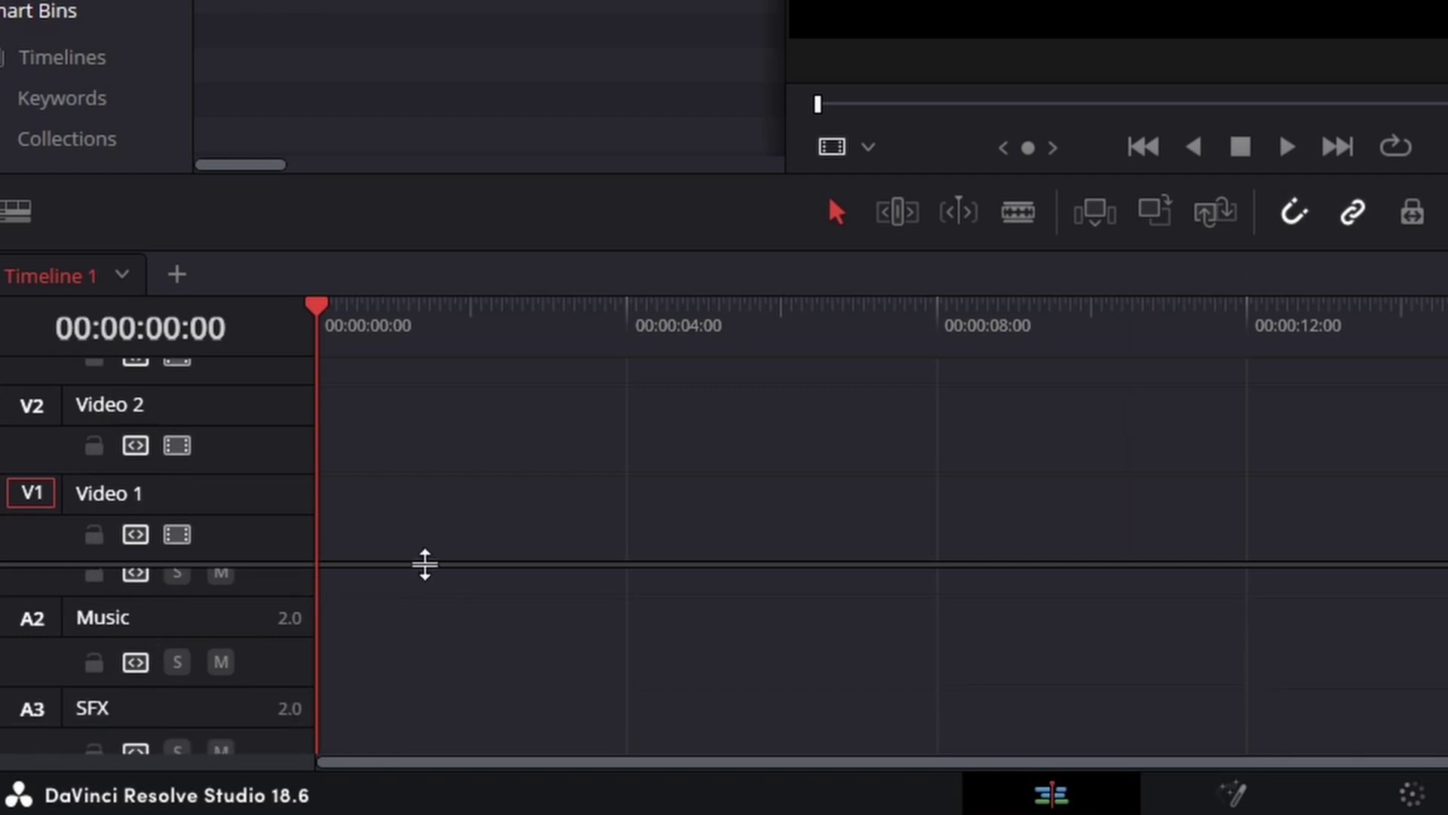
drag(450, 569, 484, 458)
scroll(194, 585, up, 1)
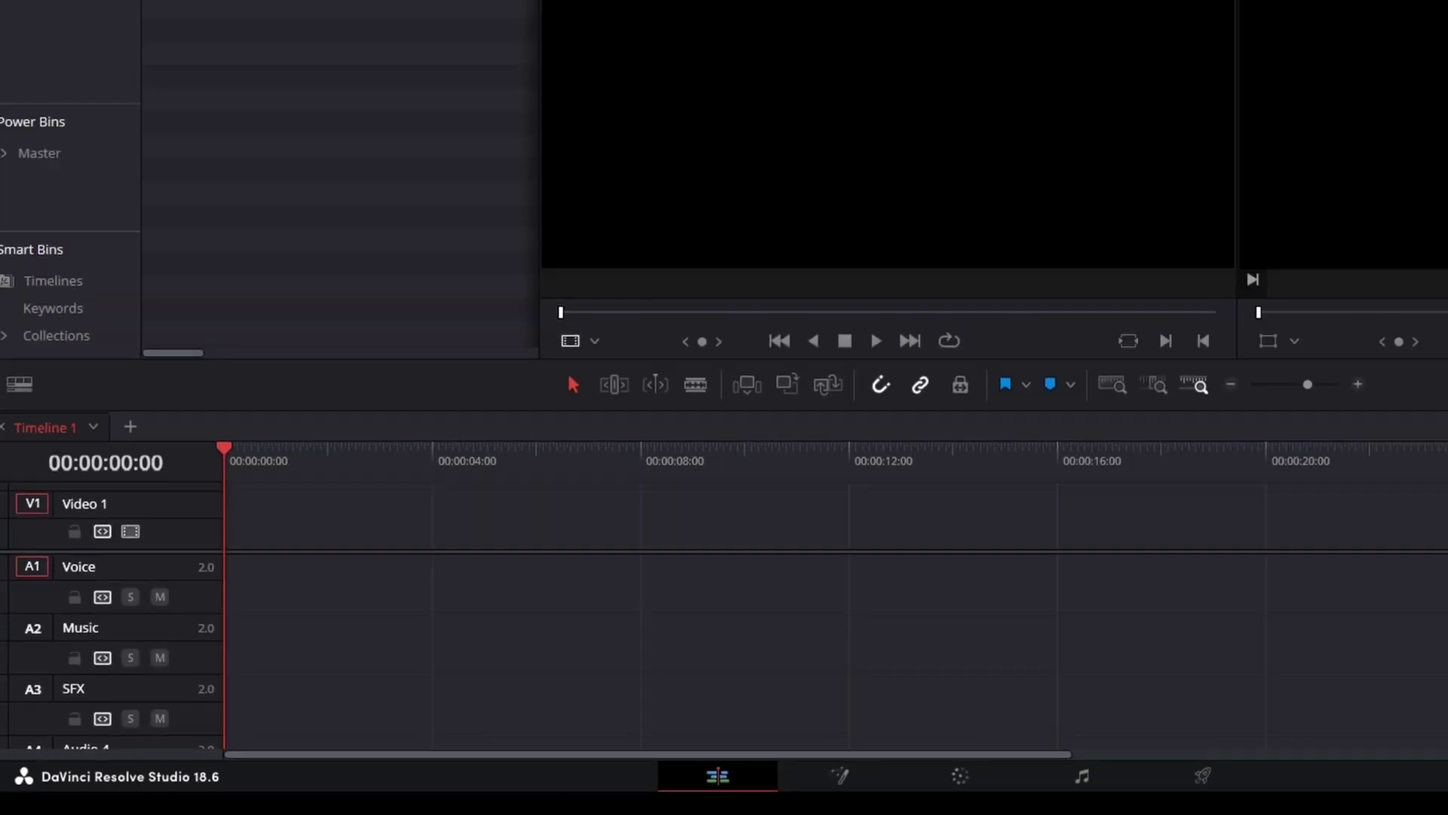
Add Clarity Vx Stereo to the Voice track with ambience reduction raised to about 62.
click(168, 46)
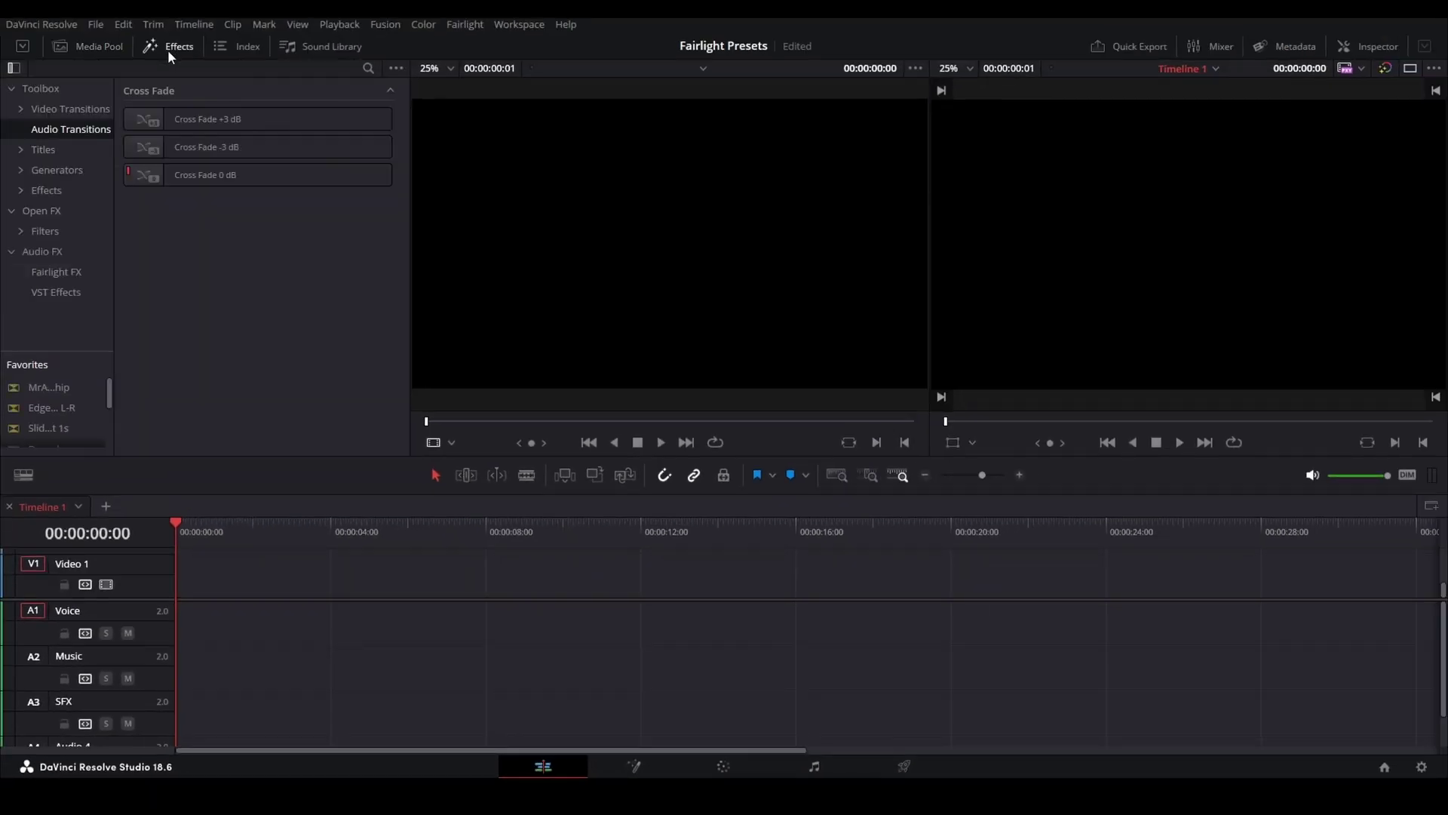
click(61, 273)
click(57, 292)
click(174, 260)
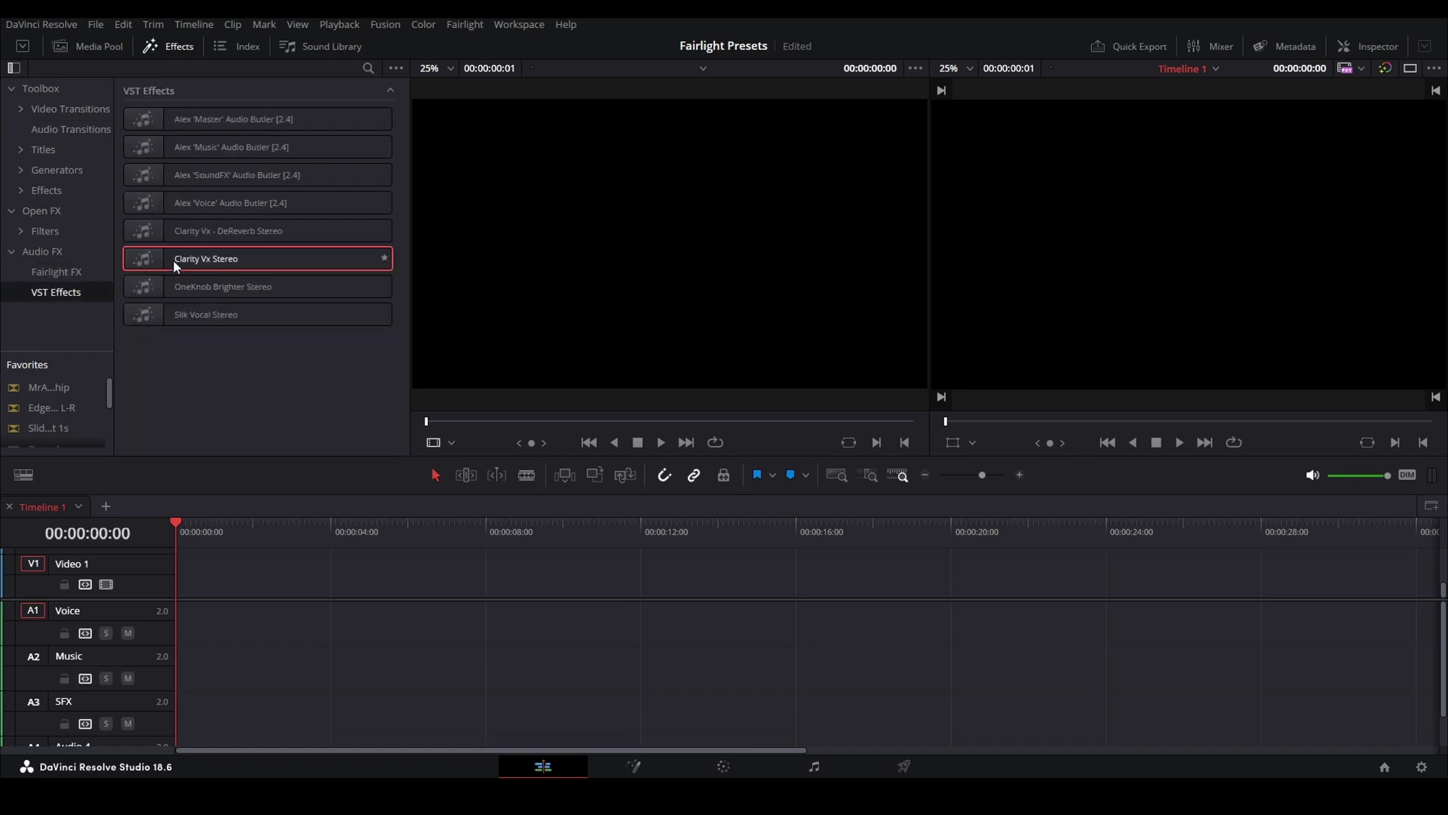
drag(174, 260, 144, 620)
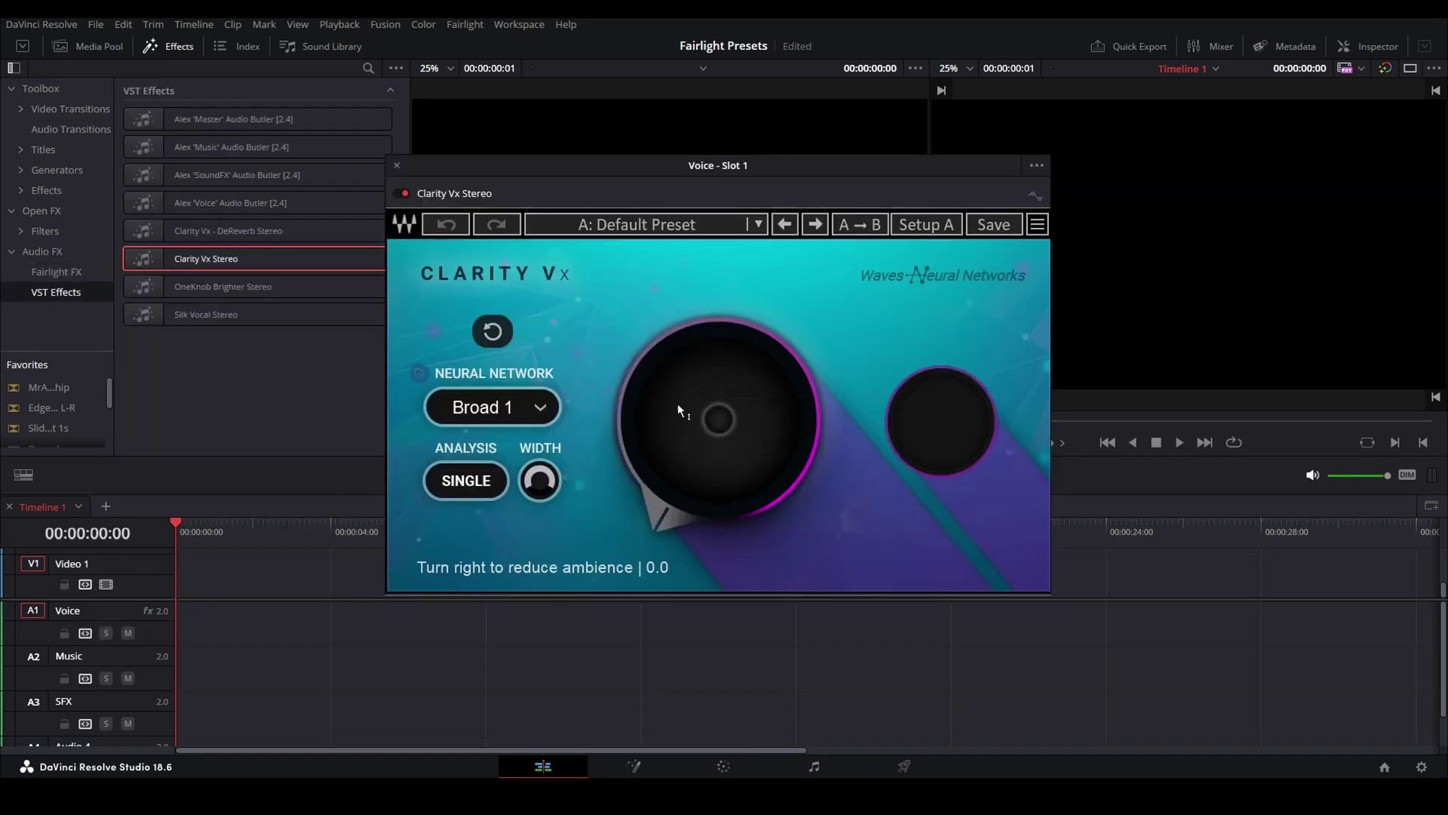
drag(677, 402, 602, 540)
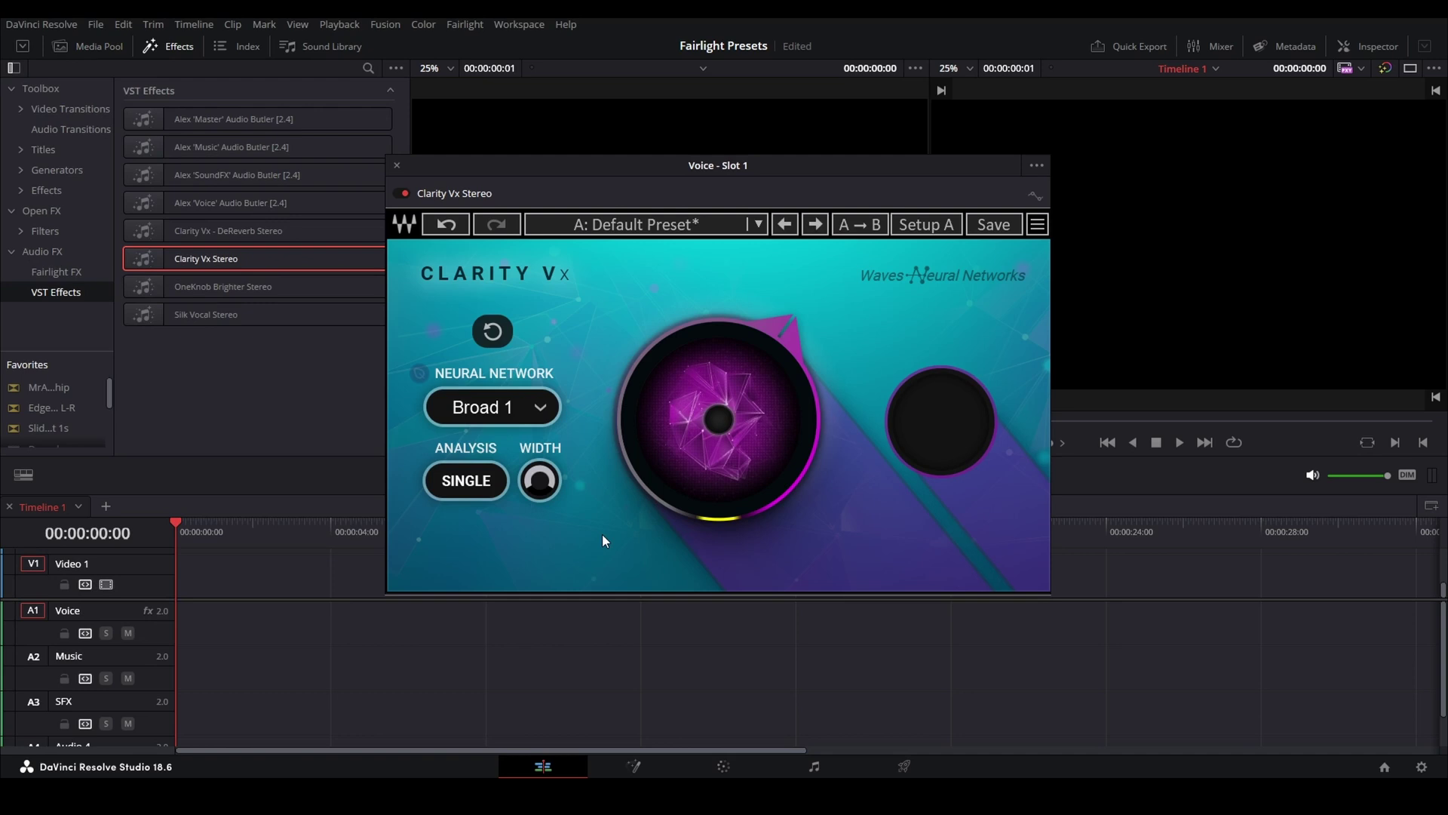
click(397, 165)
Add a Dialogue Processor with the Male VO preset to the Voice track.
click(55, 272)
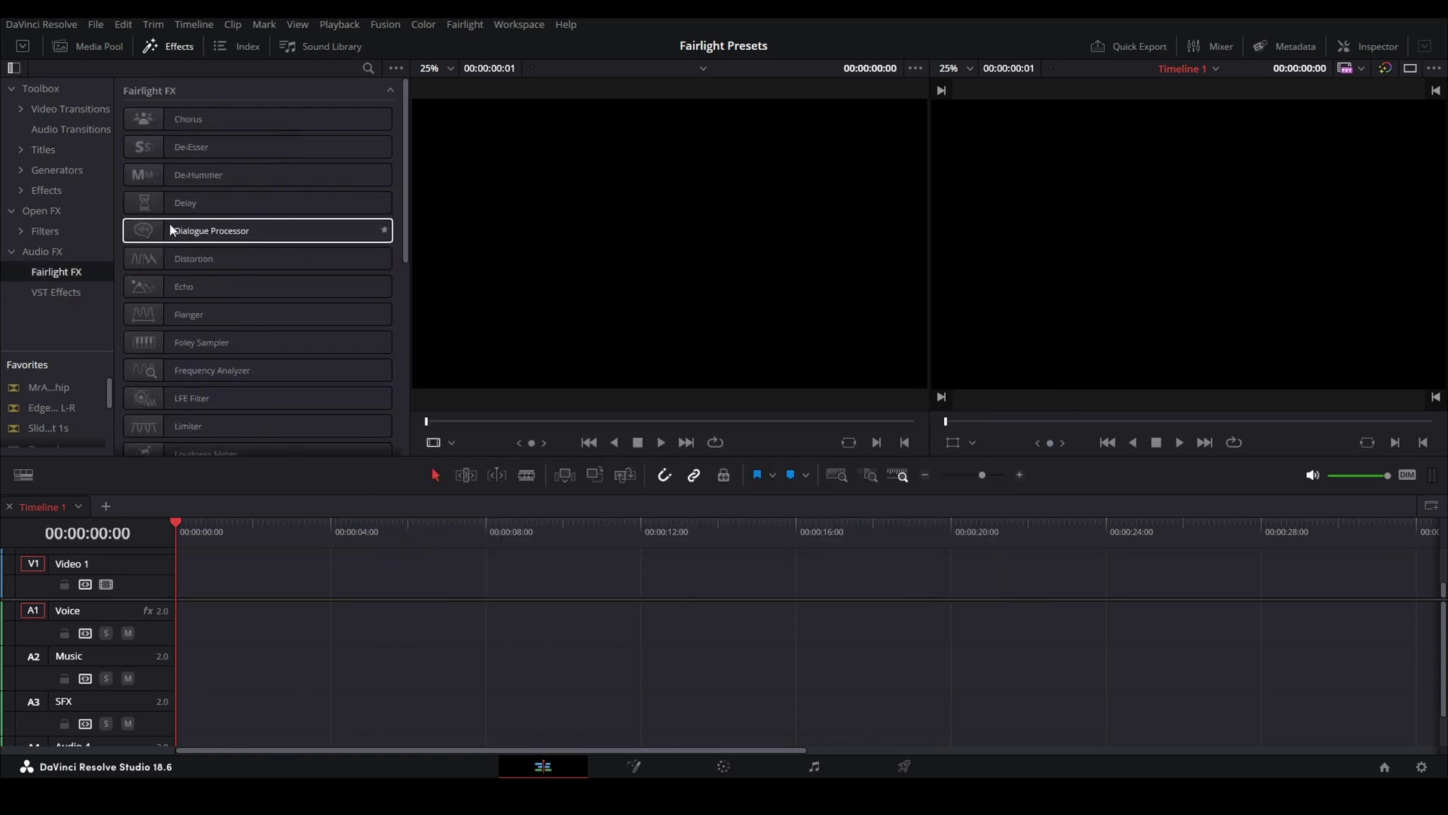
drag(177, 235, 156, 628)
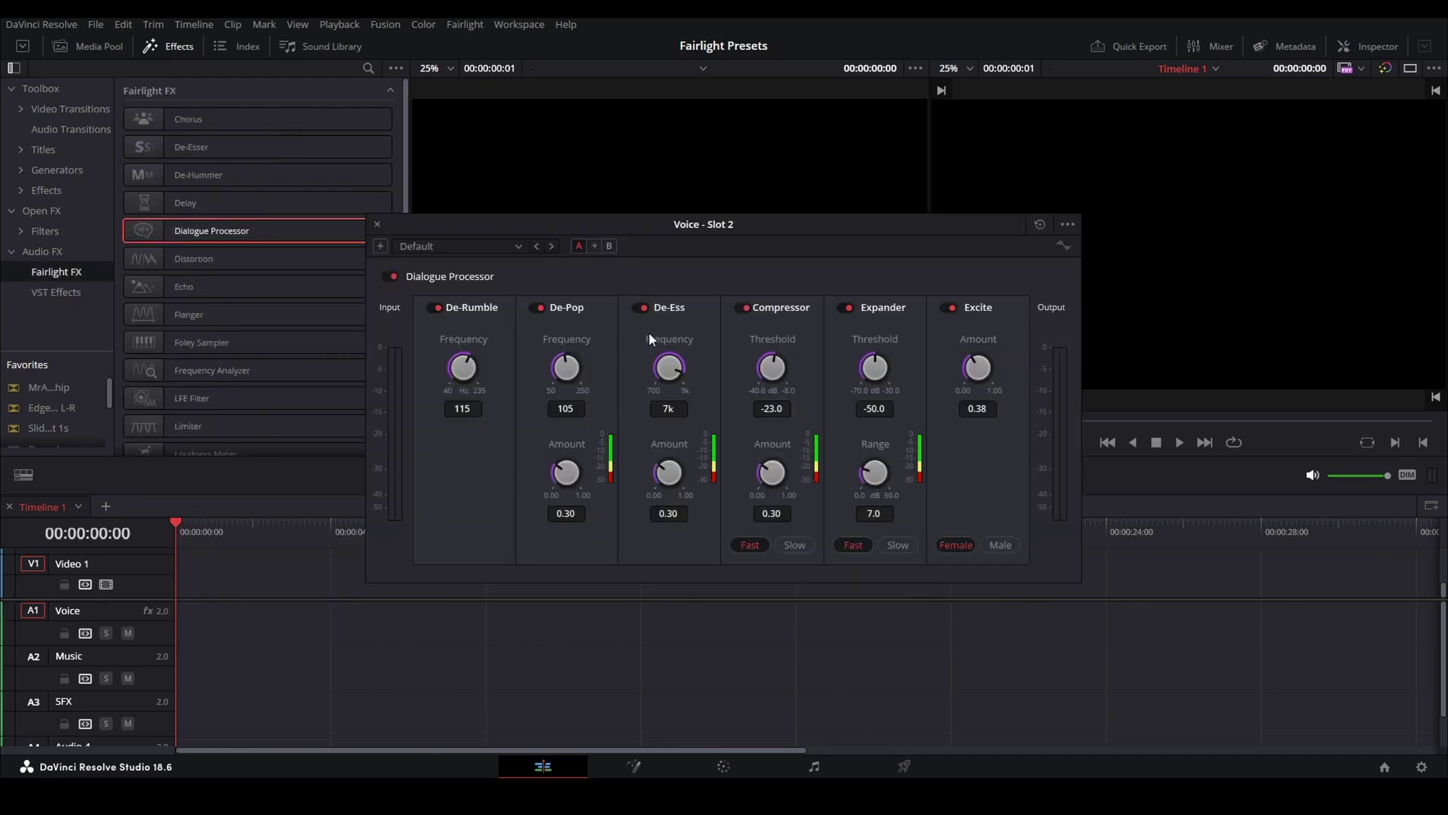
click(455, 248)
click(437, 280)
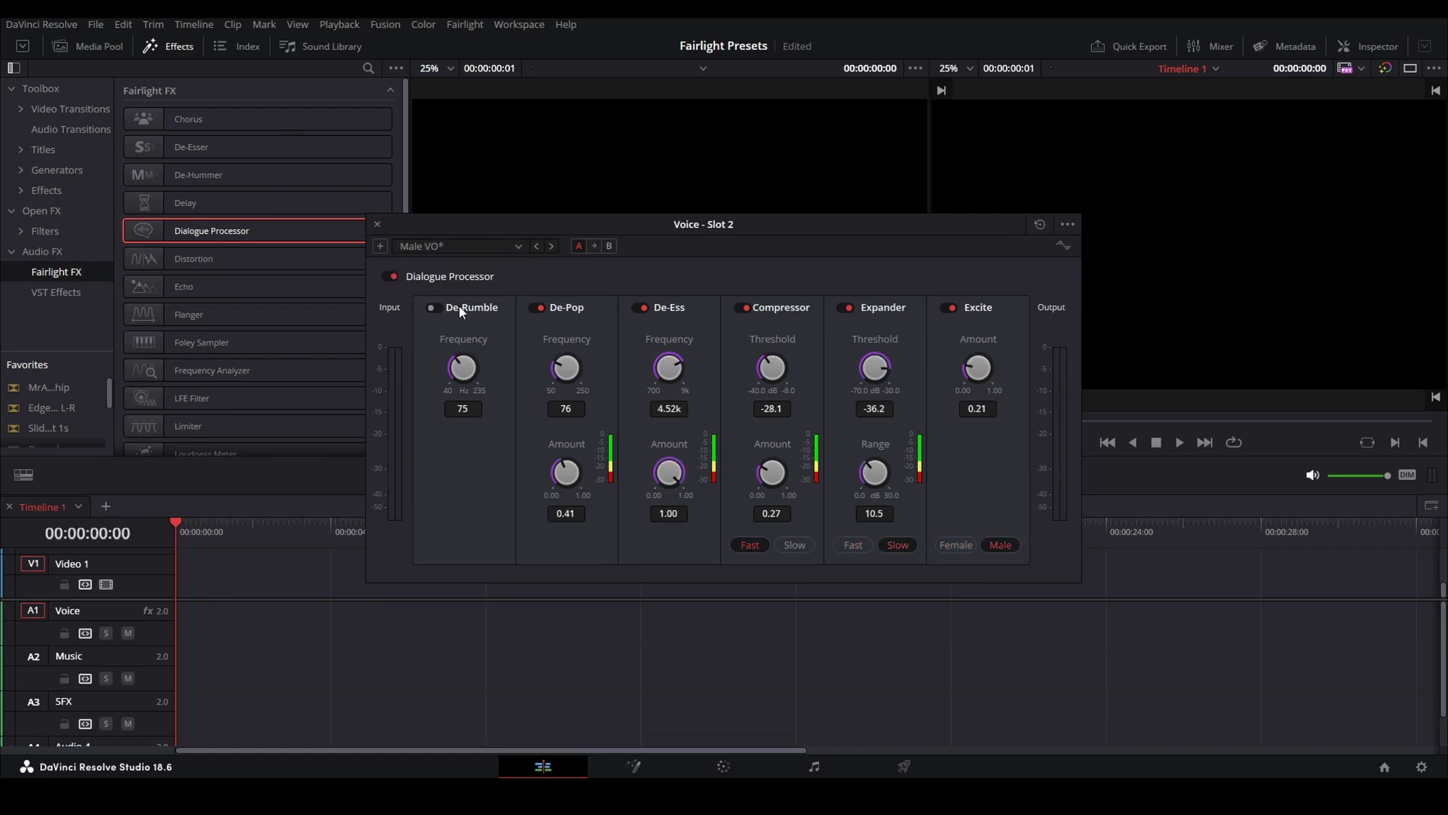
click(377, 224)
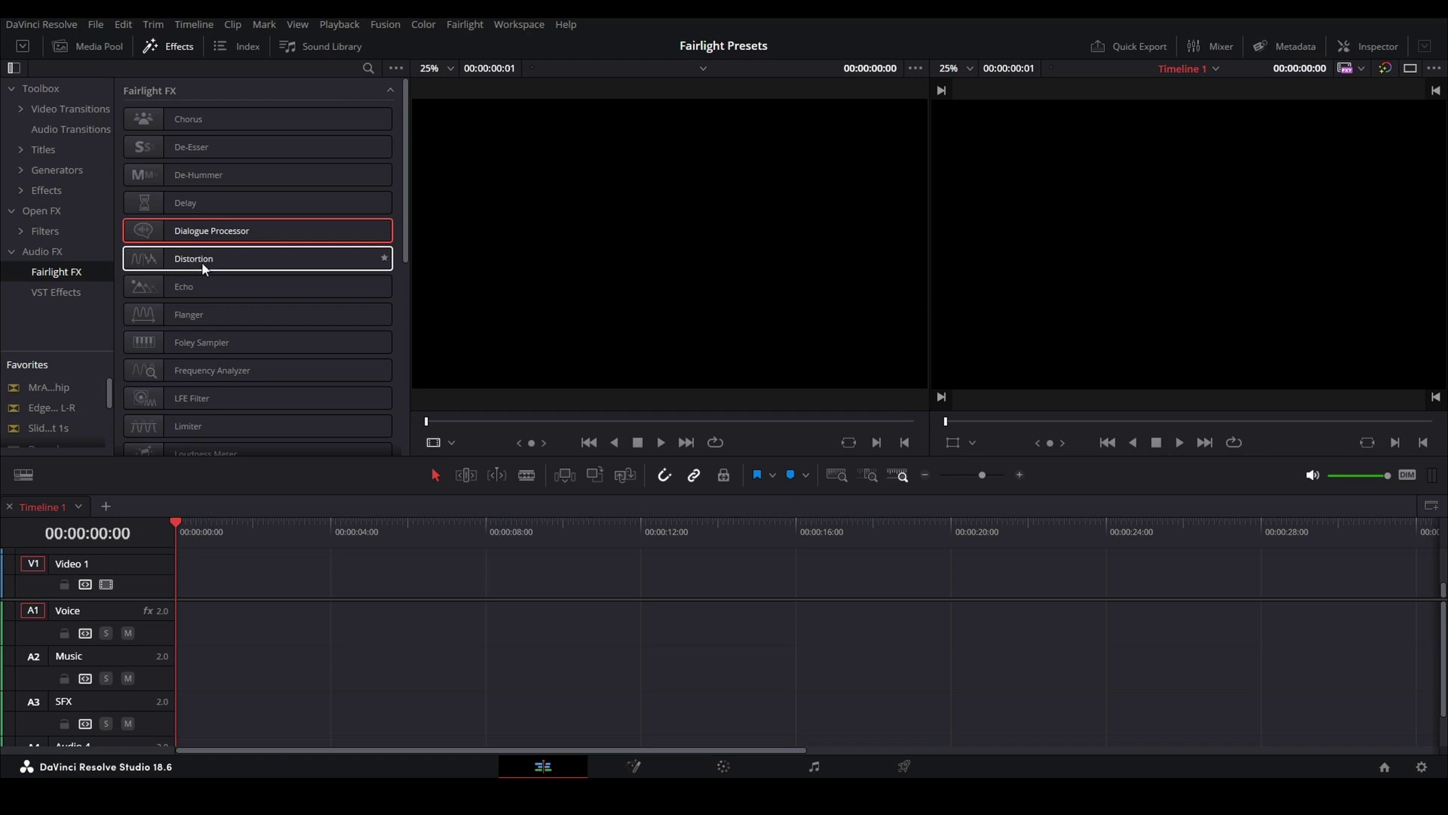
Add Distortion with the LoFi Radio preset to Voice, and a Flanger to Music.
drag(201, 261, 156, 626)
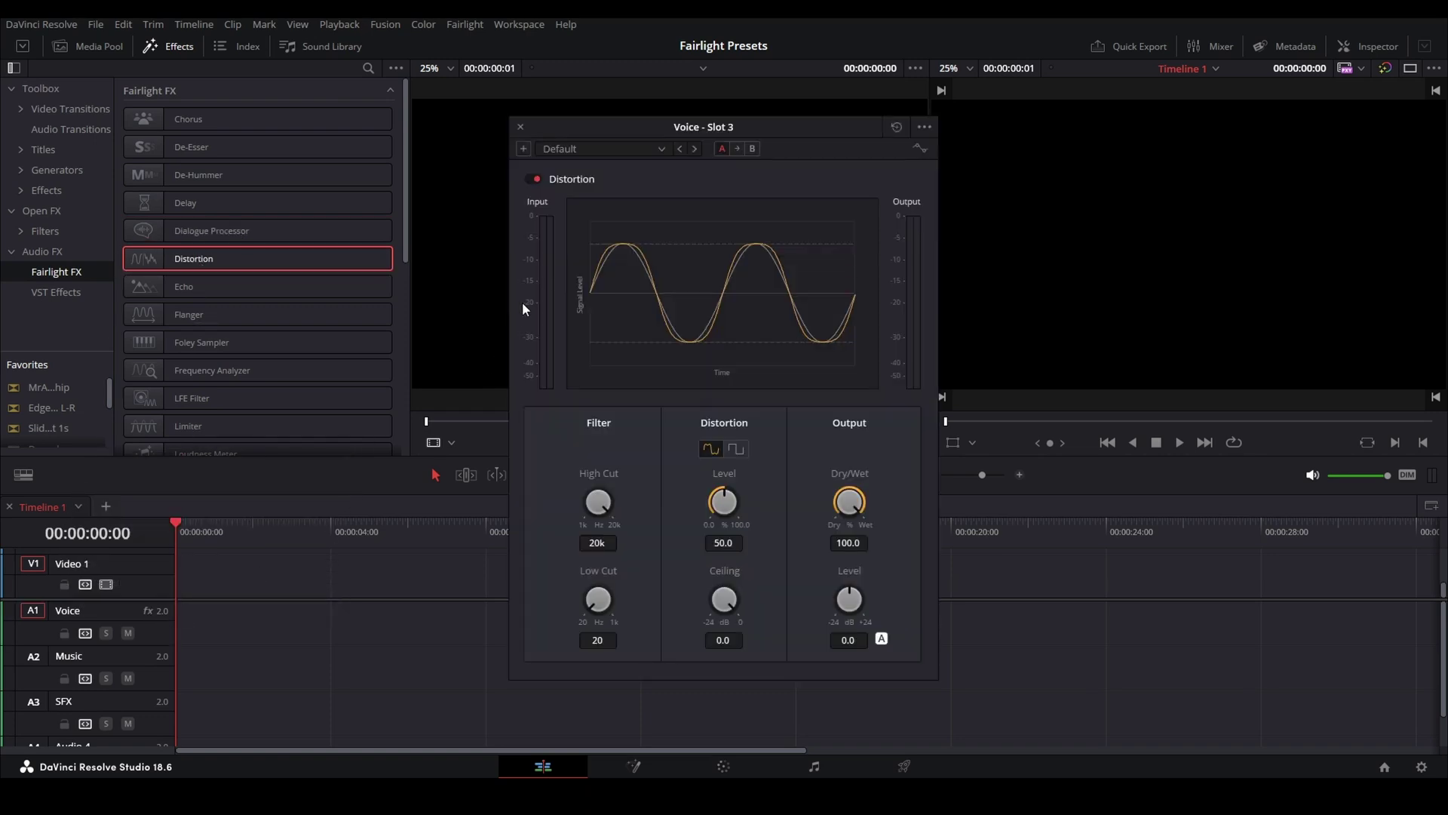
click(573, 157)
click(573, 251)
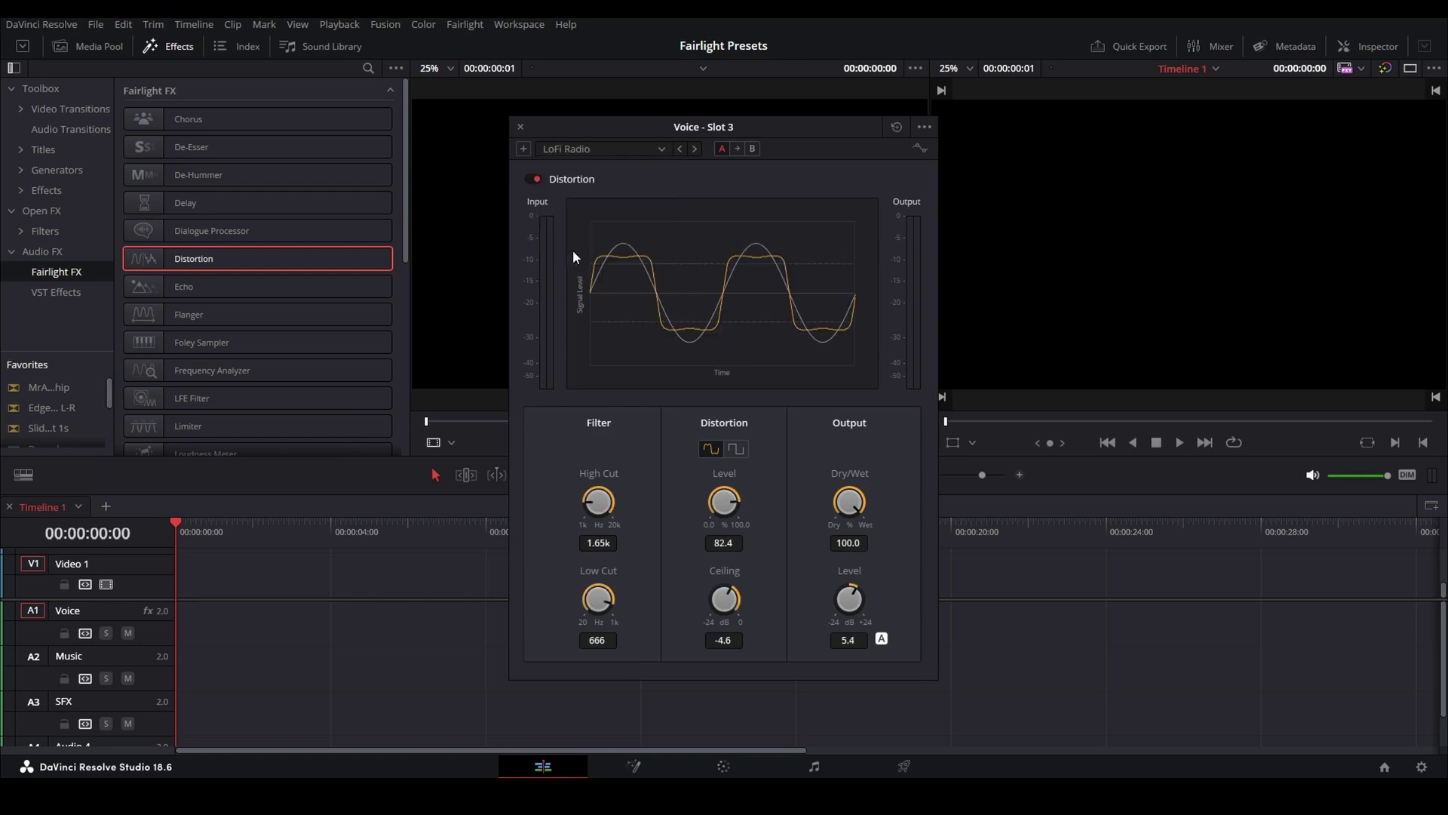
click(521, 127)
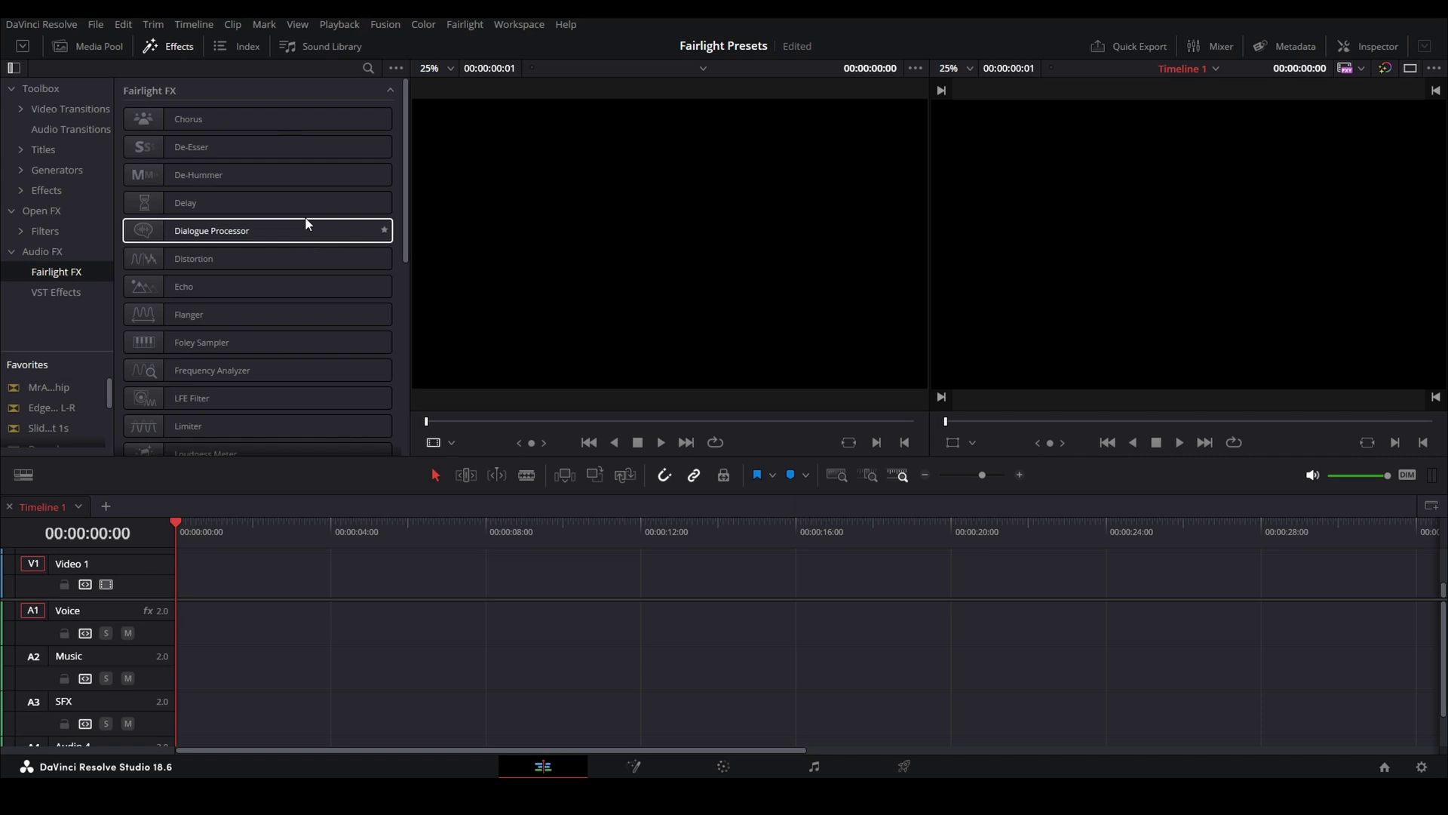
drag(207, 318, 143, 663)
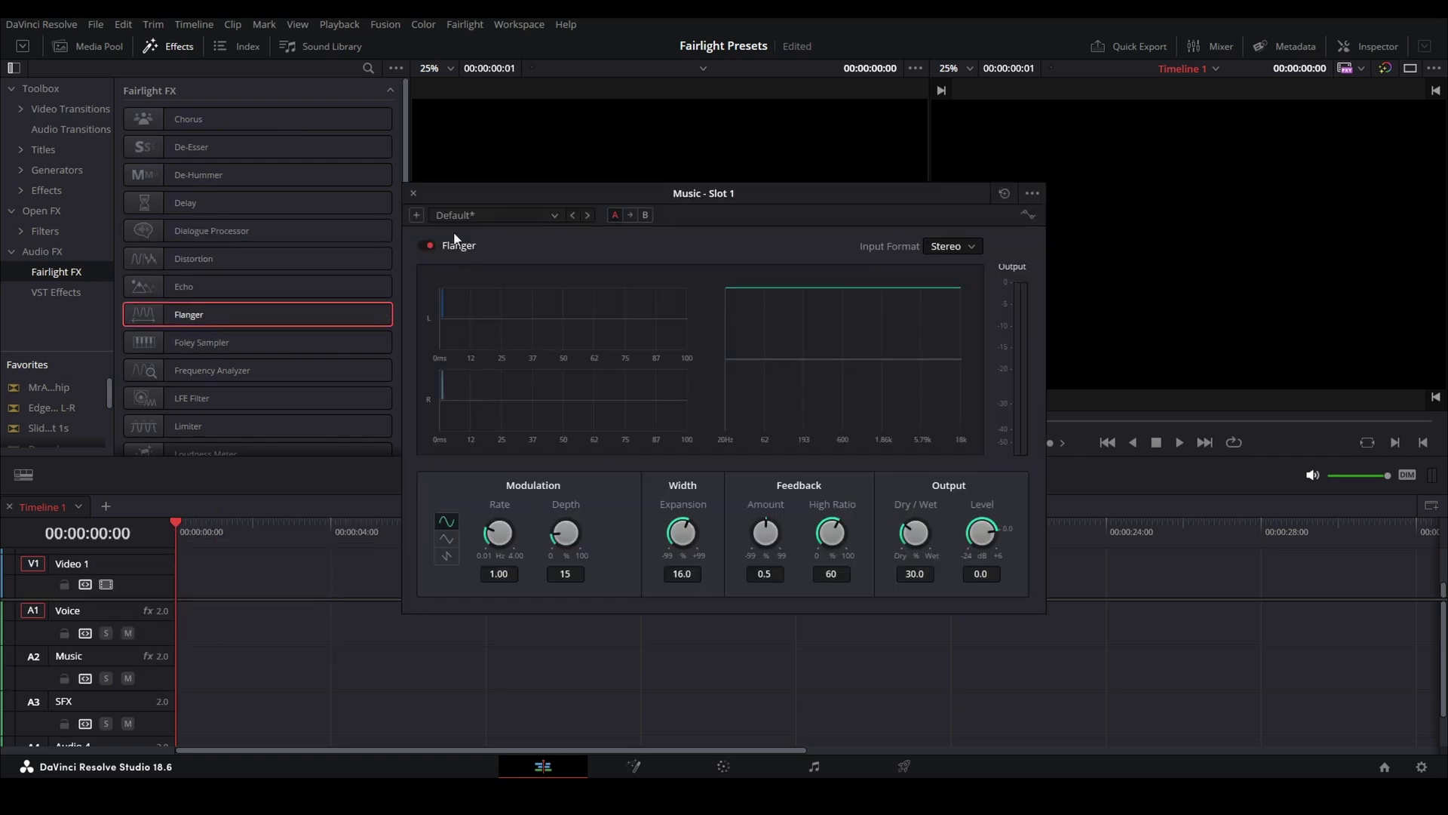
click(413, 195)
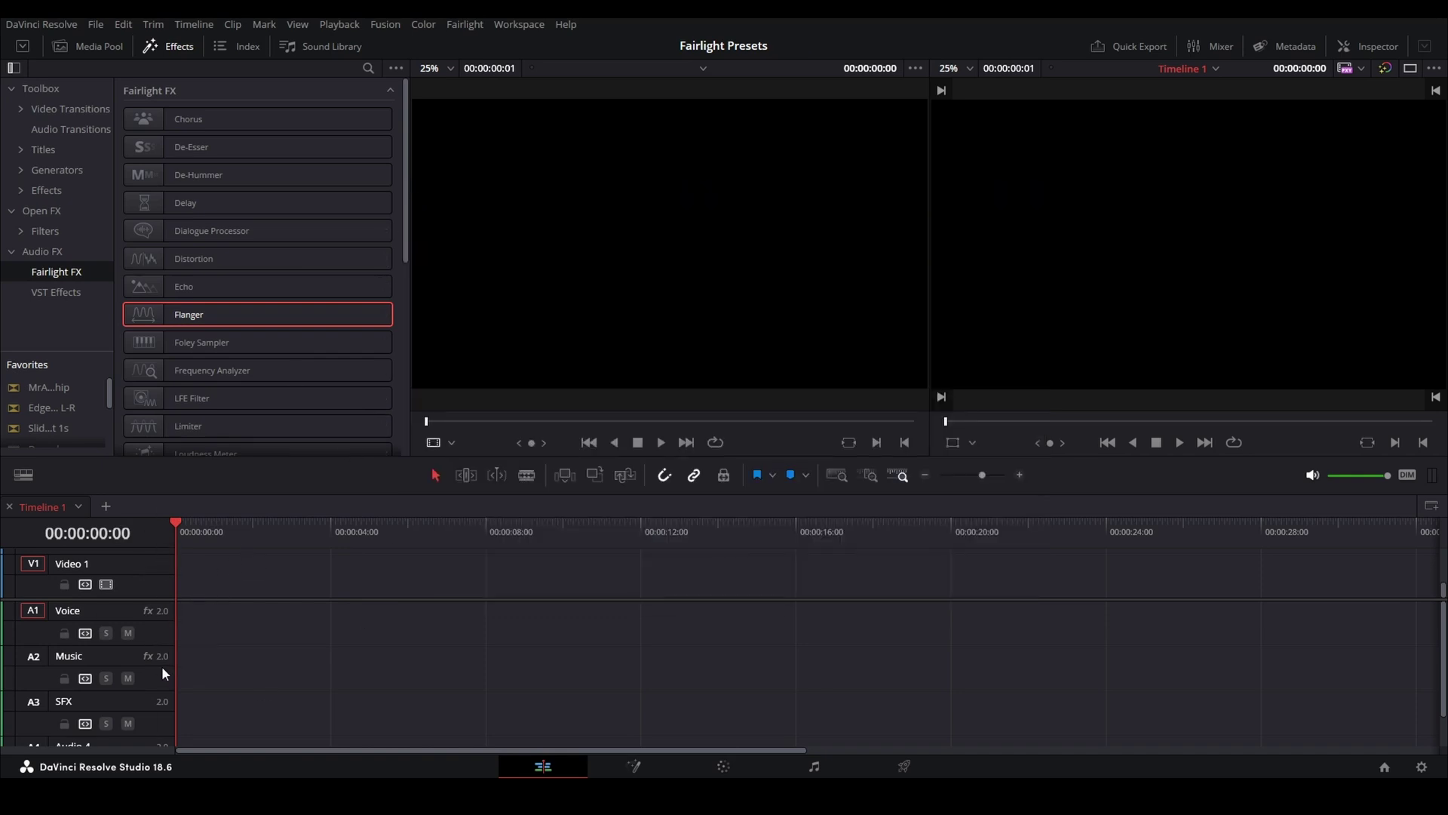
Show the Voice track's effects in the Inspector, collapsing Clarity Vx Stereo, Dialogue Processor and Distortion.
click(1379, 44)
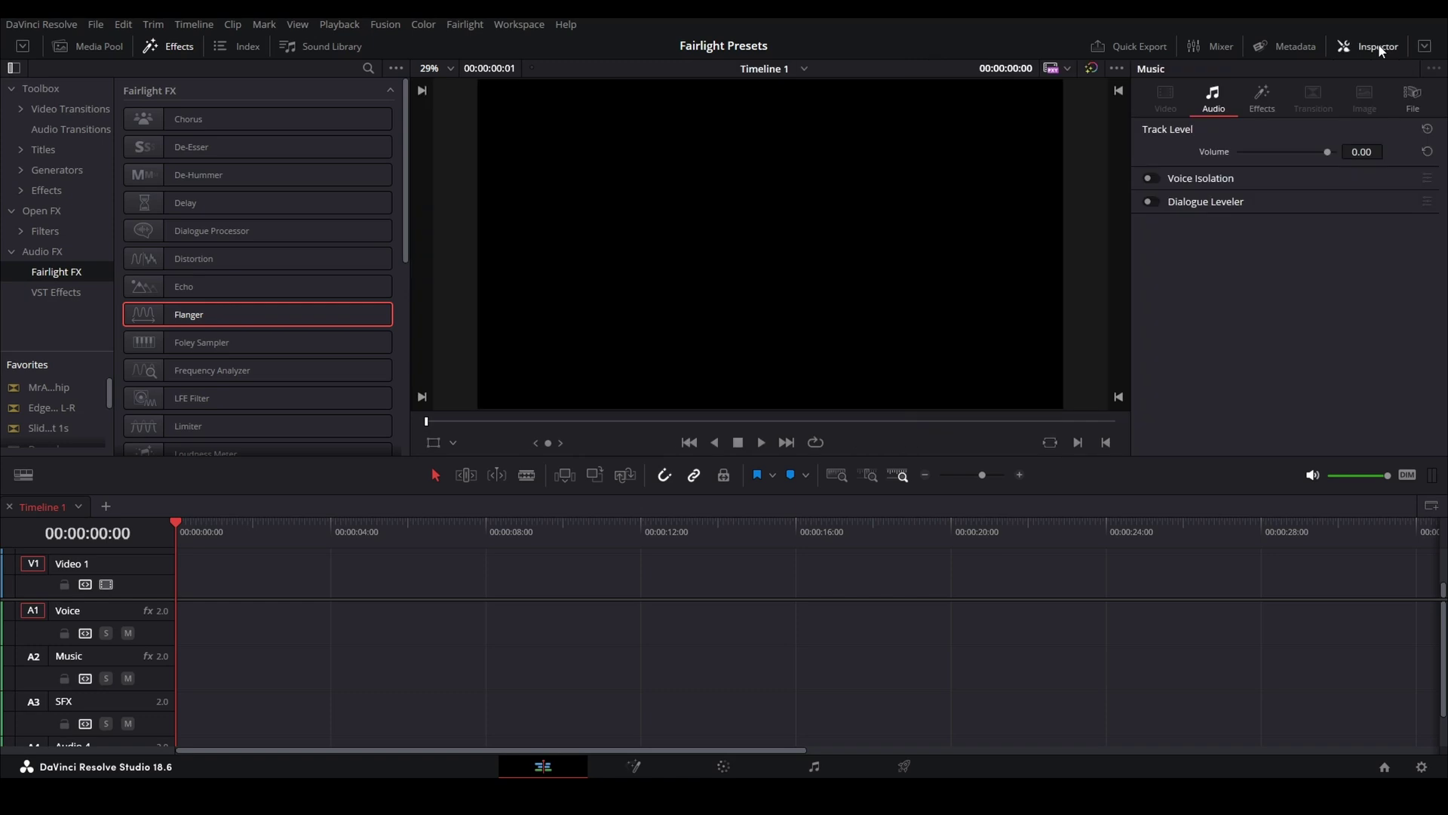
click(1378, 44)
click(1378, 43)
click(1261, 107)
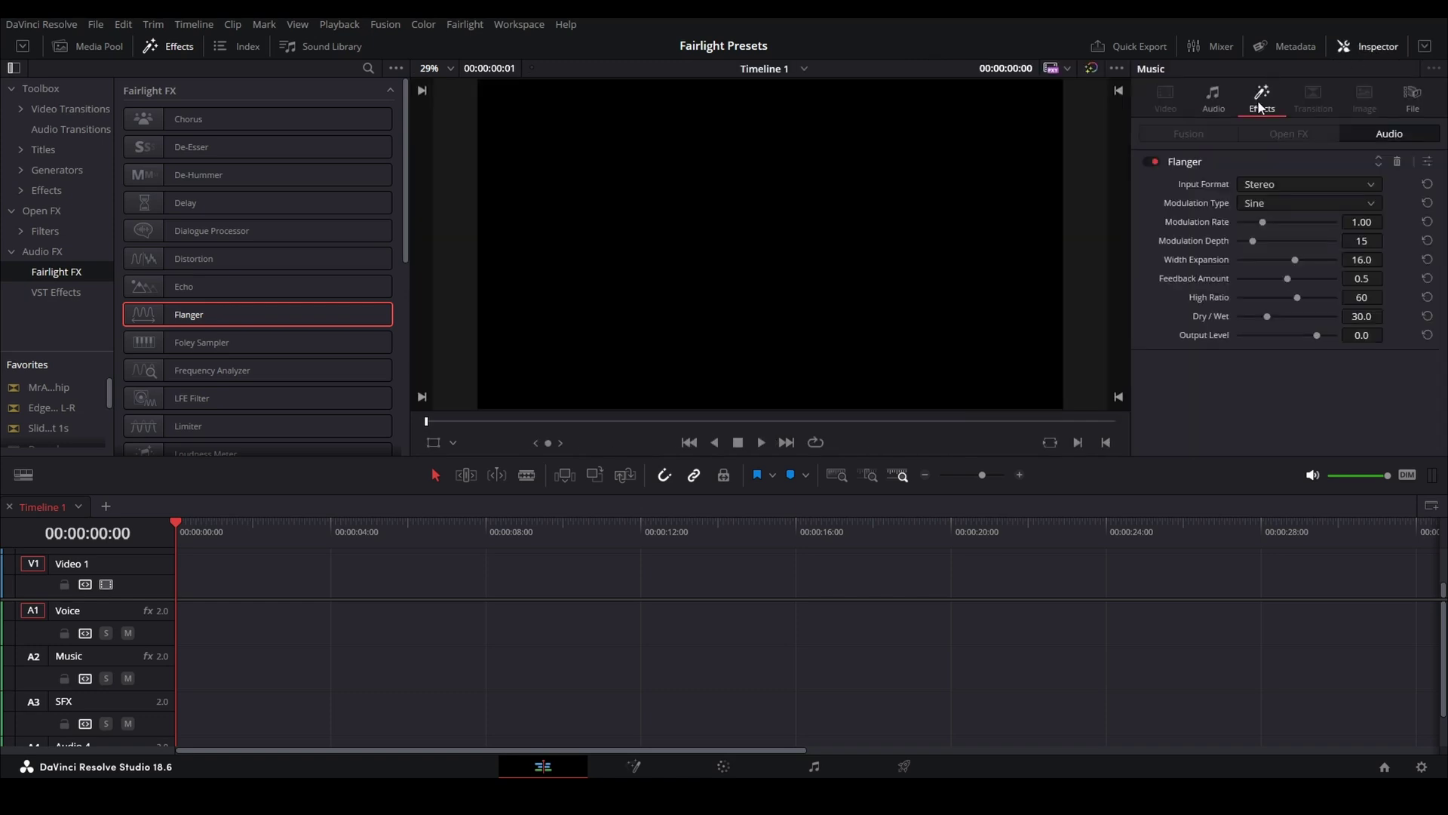
click(156, 627)
click(1279, 161)
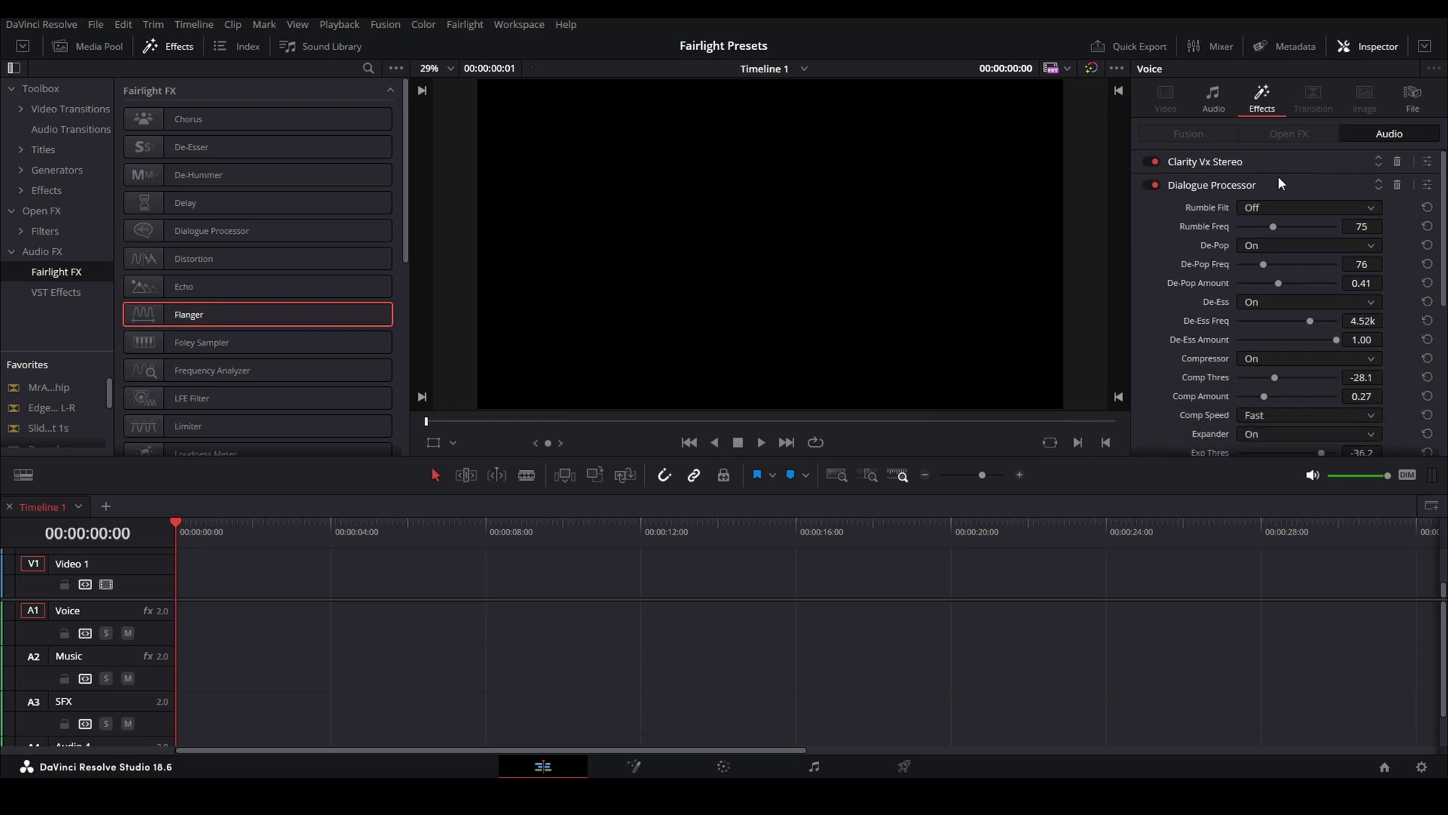
click(1281, 181)
click(1285, 204)
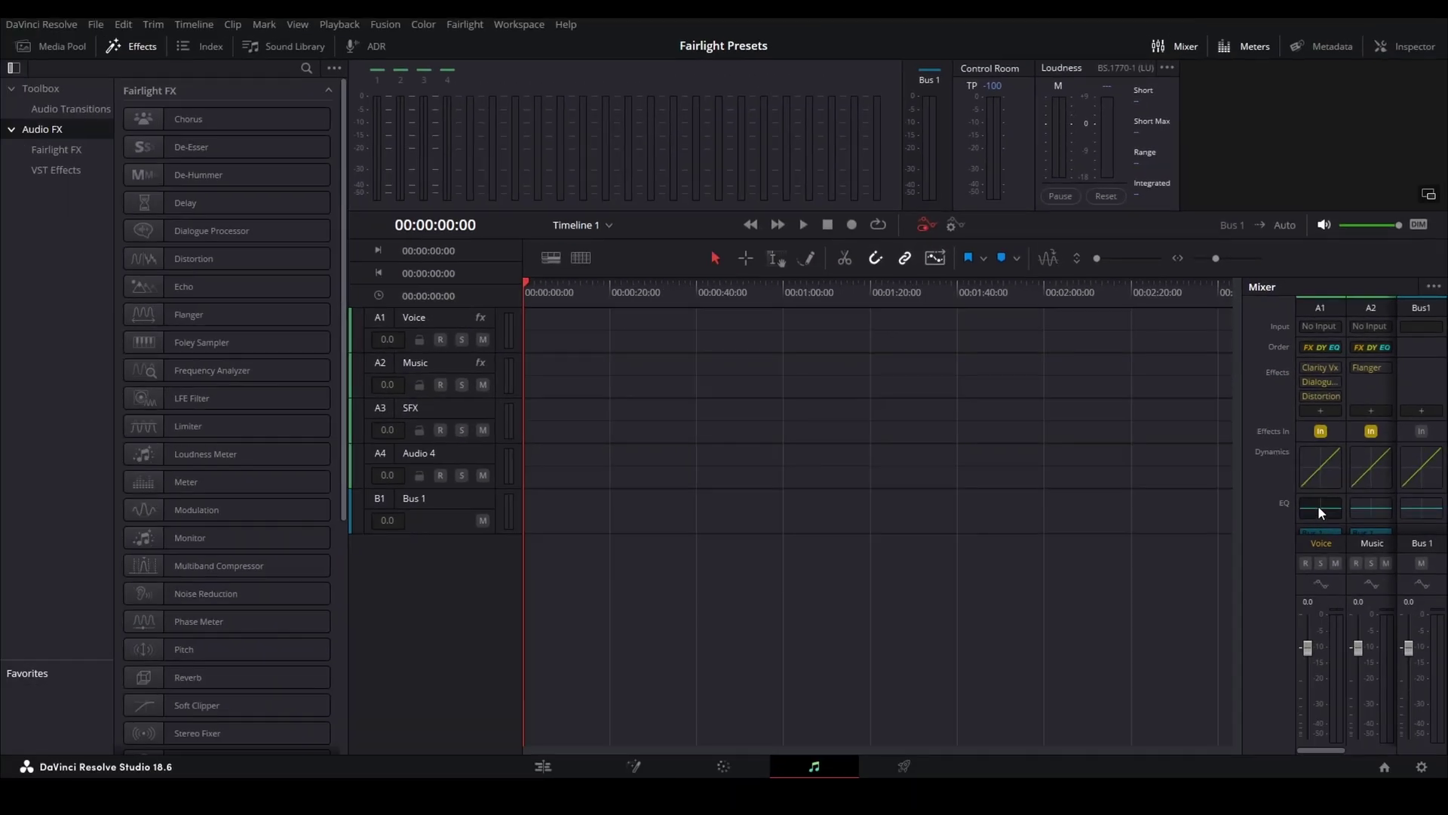
Load the Porch TH - RODE VideoMicro preset into the Voice track's equalizer.
click(1319, 507)
click(409, 132)
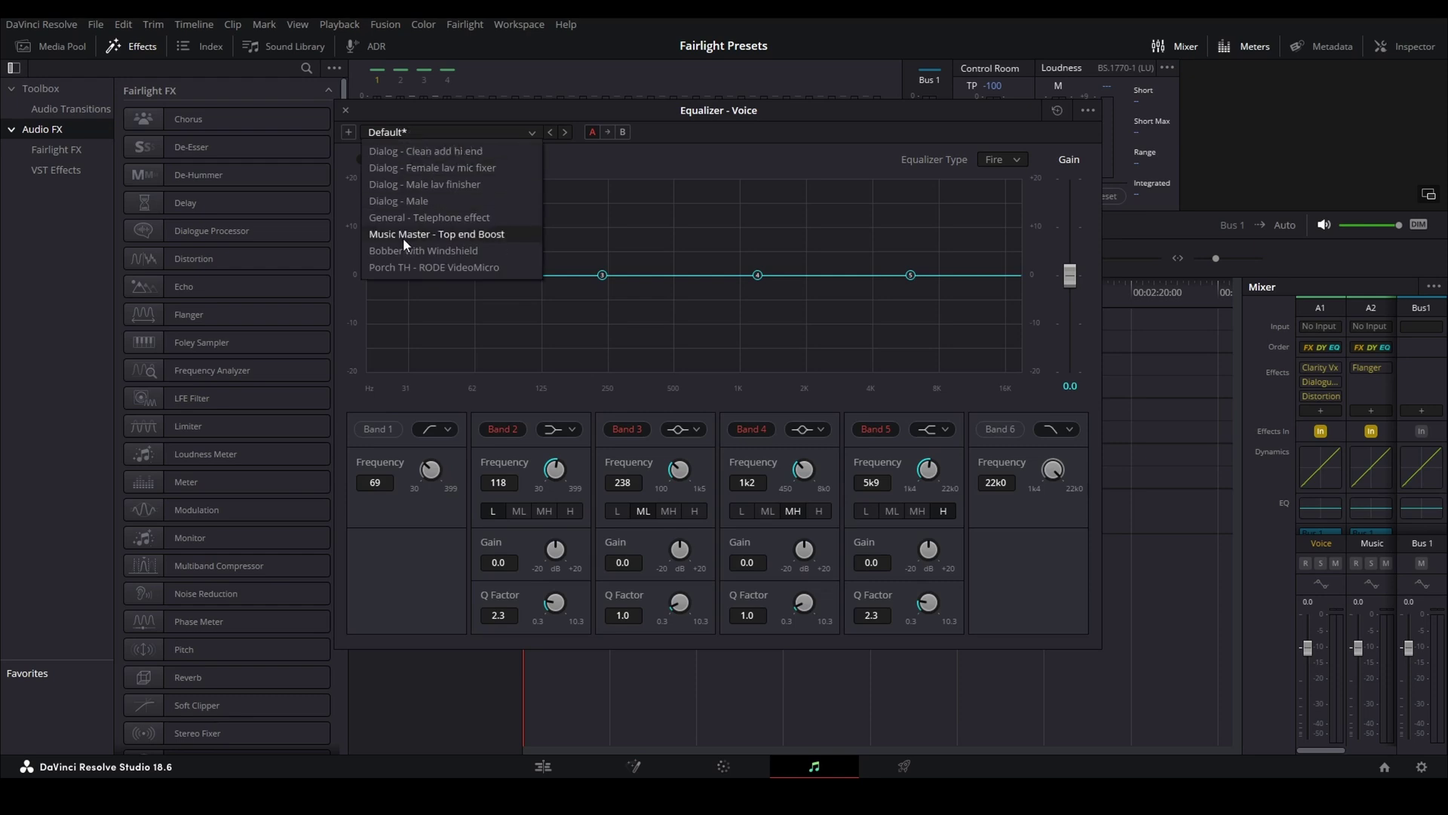
click(393, 267)
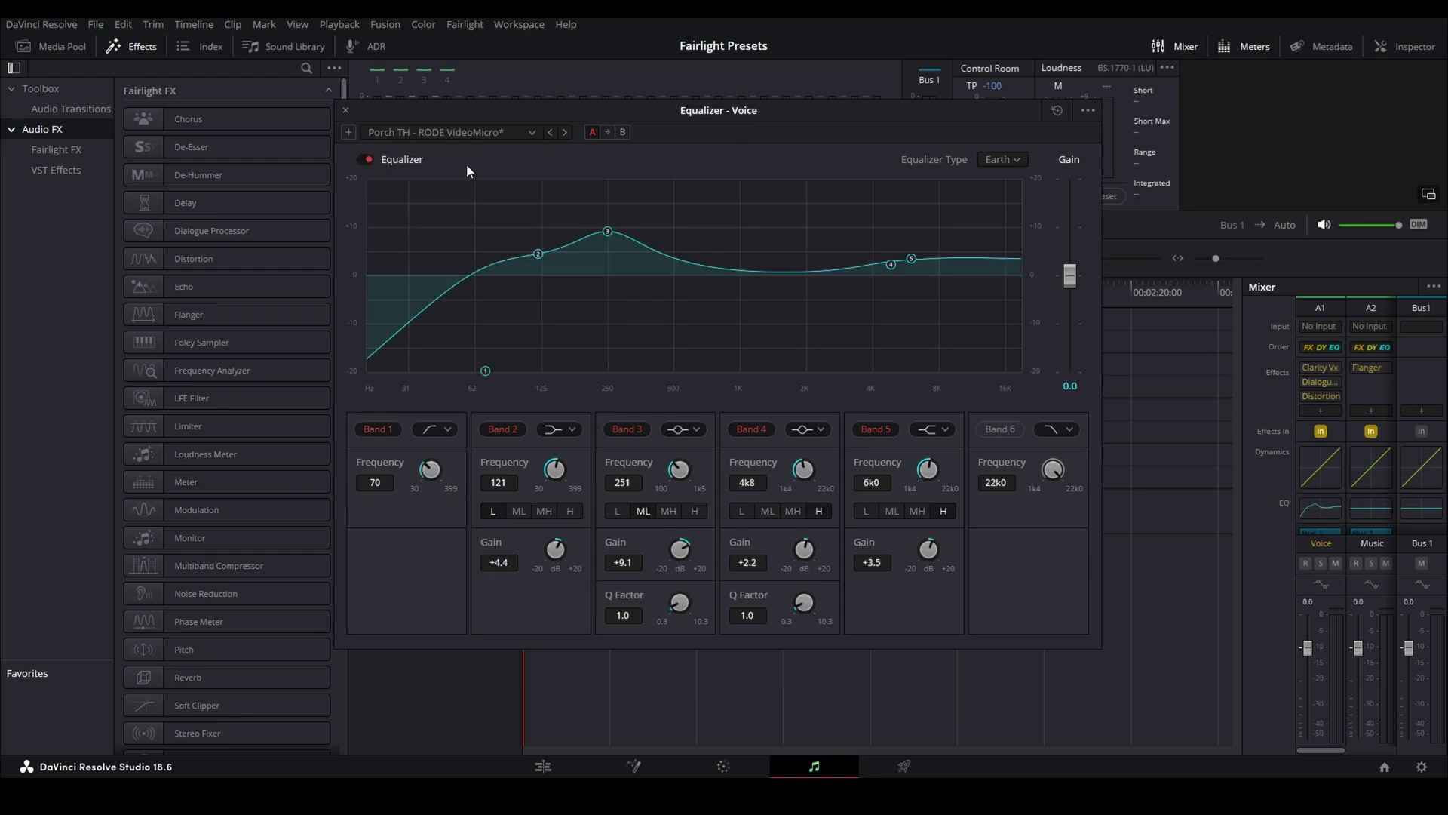
click(346, 110)
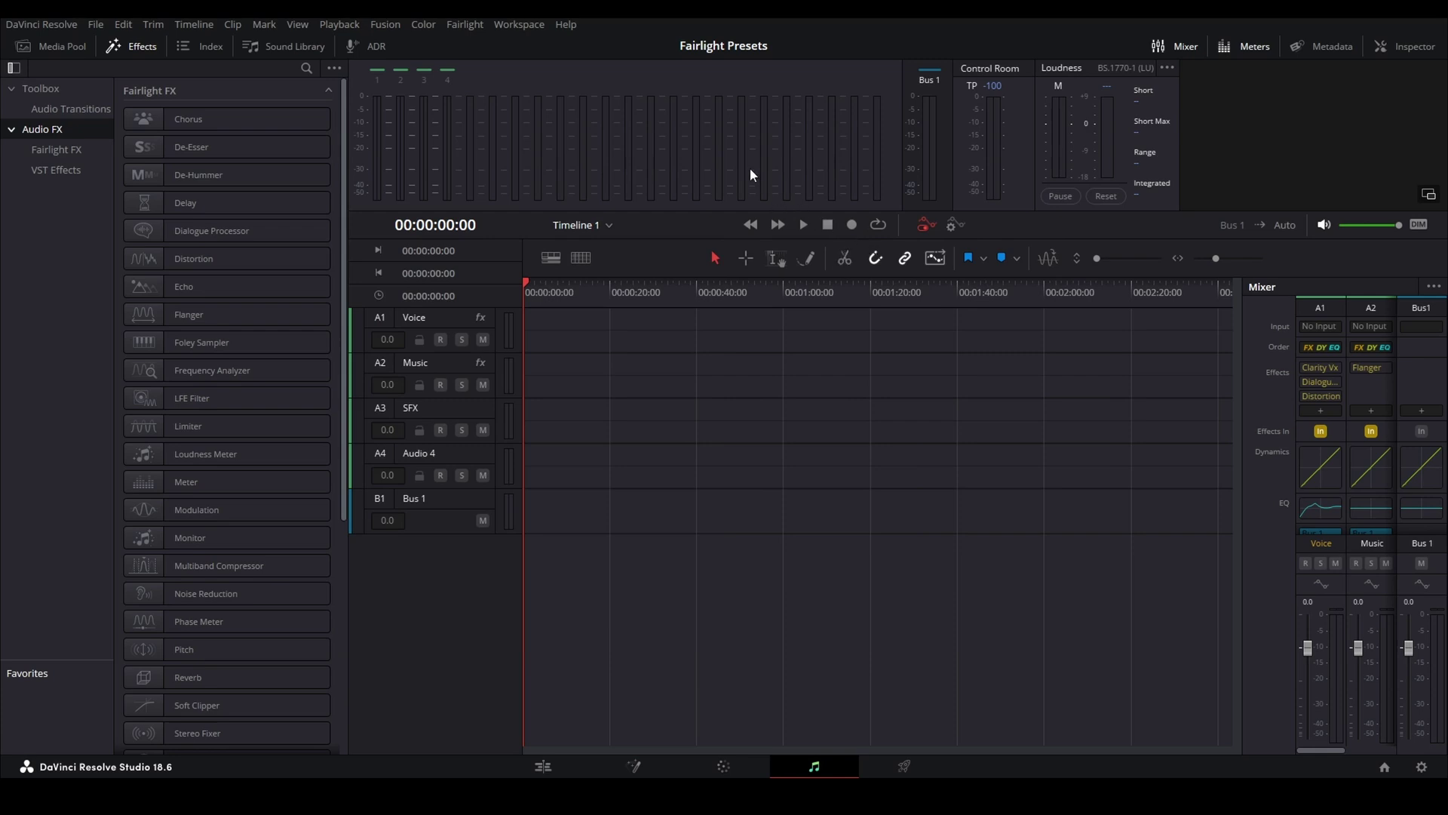
Open the Presets Library filtered to Fairlight Configuration Presets.
click(461, 25)
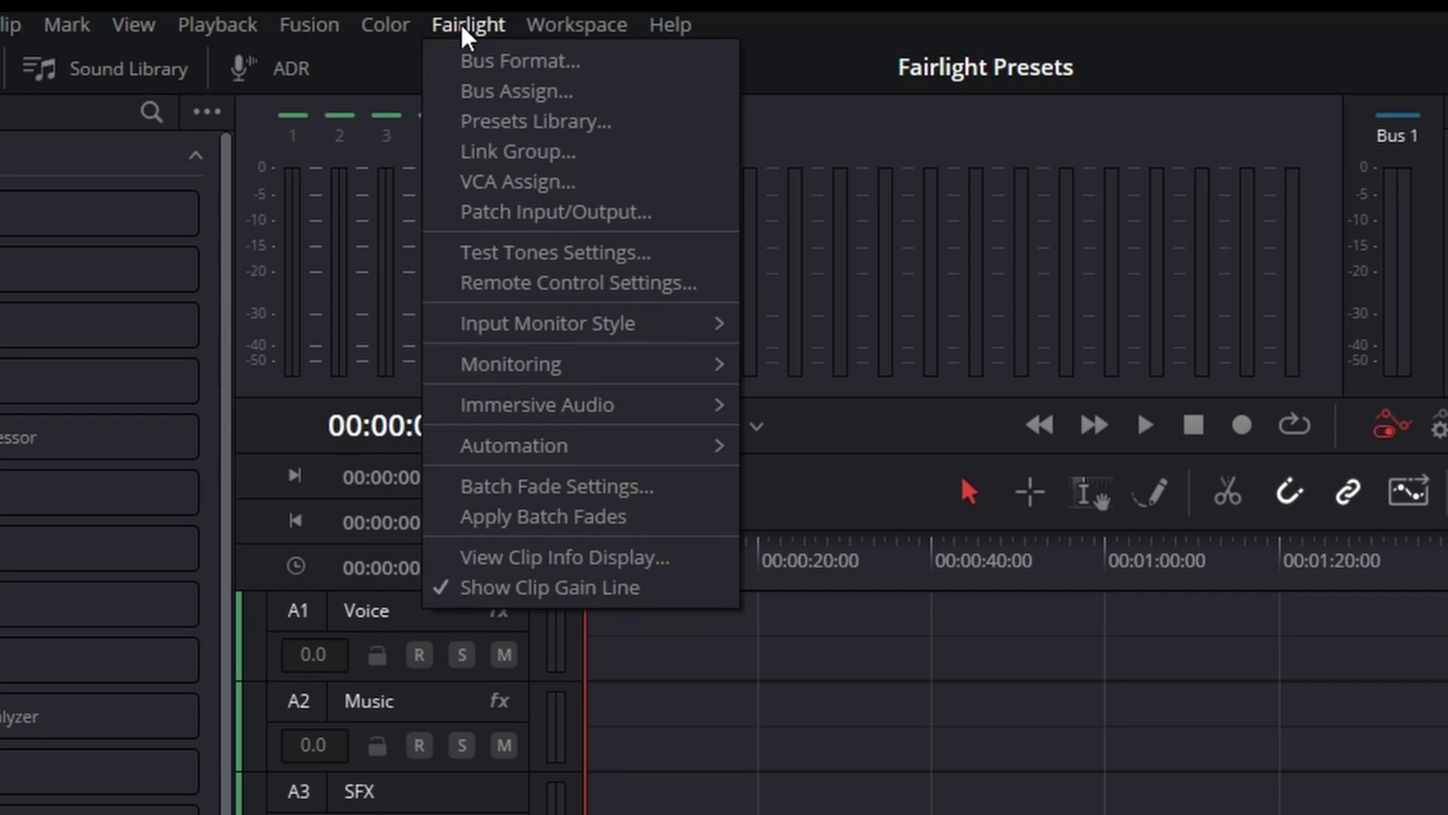
click(520, 121)
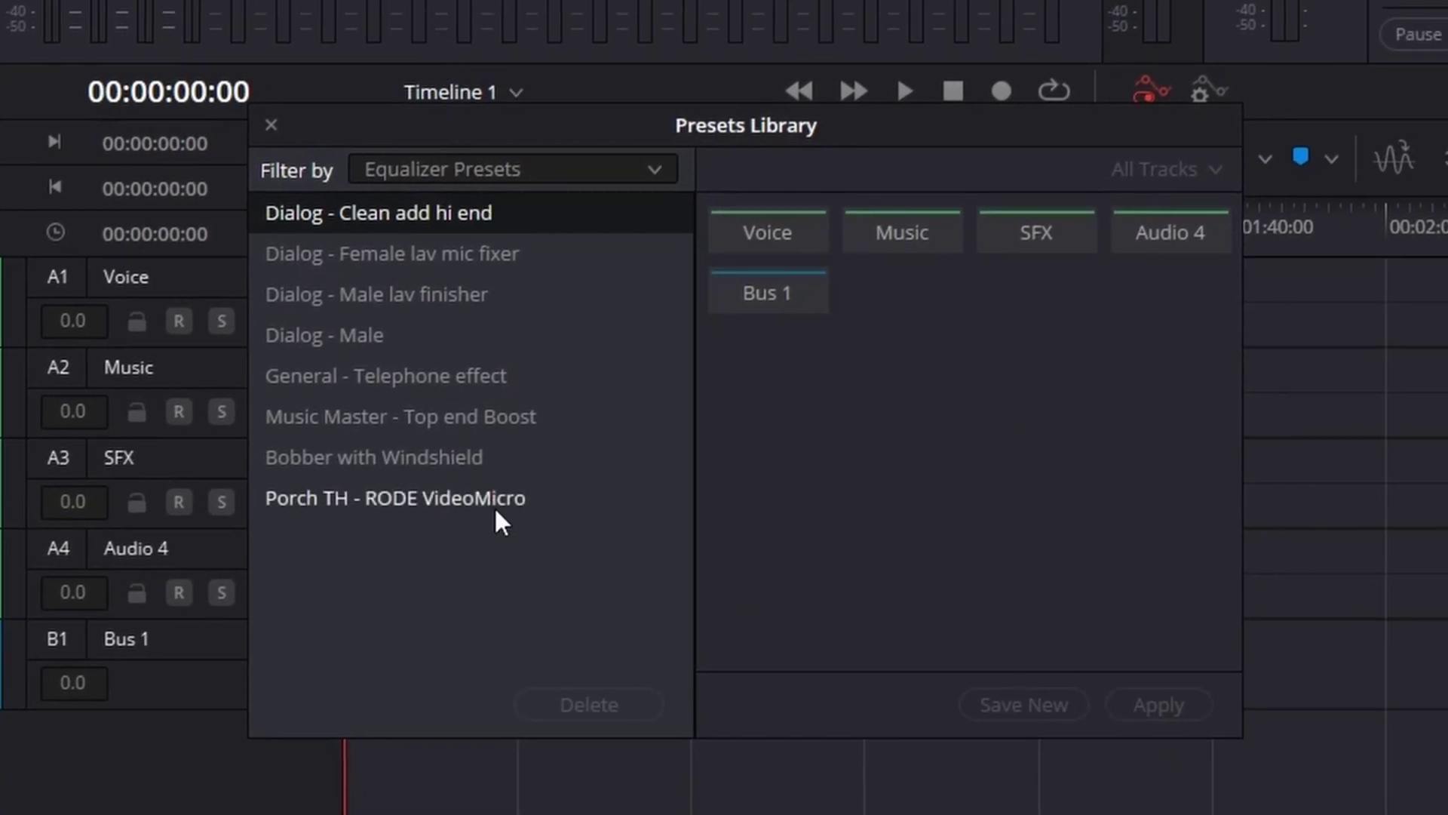
click(491, 173)
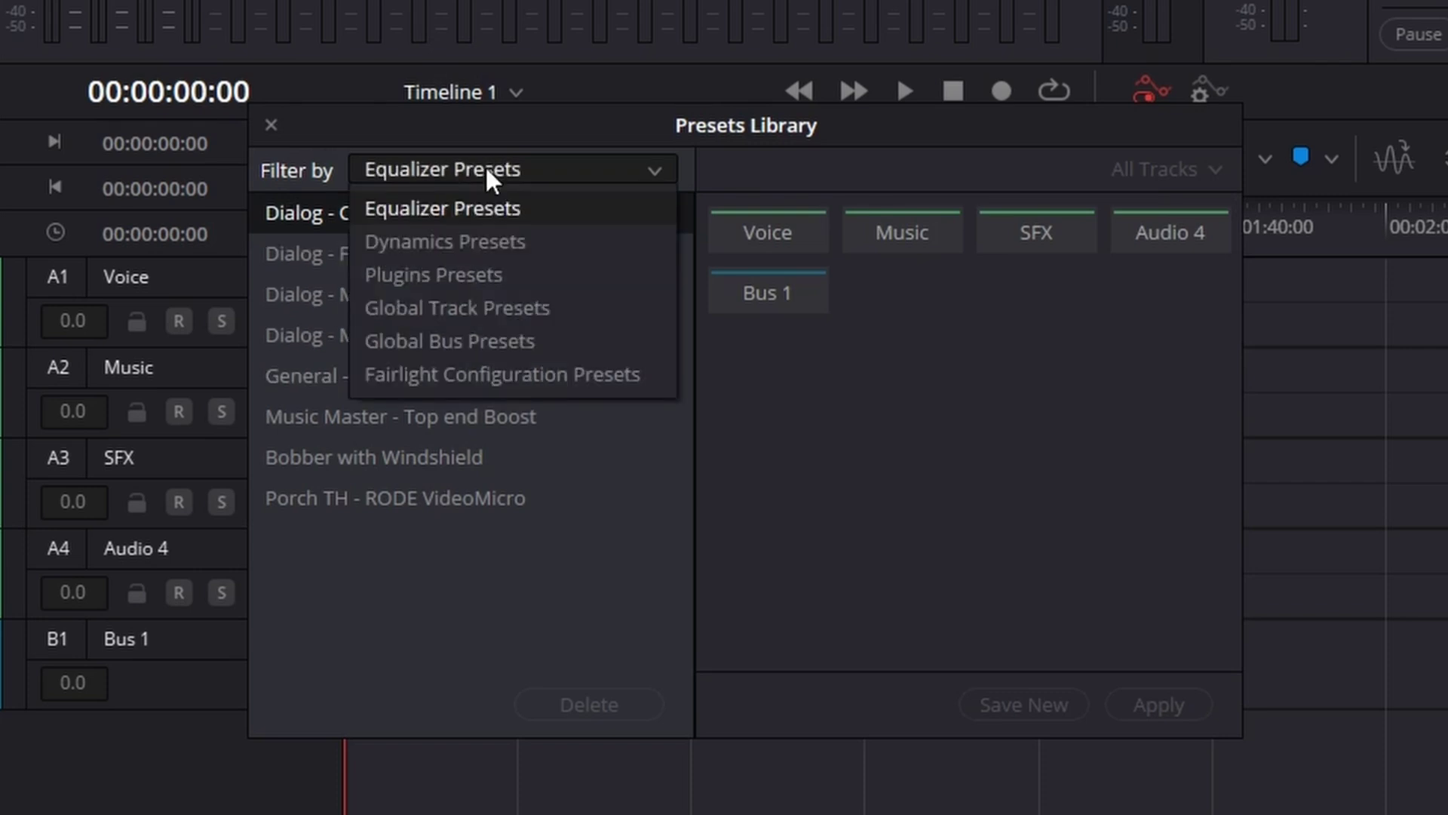
click(475, 377)
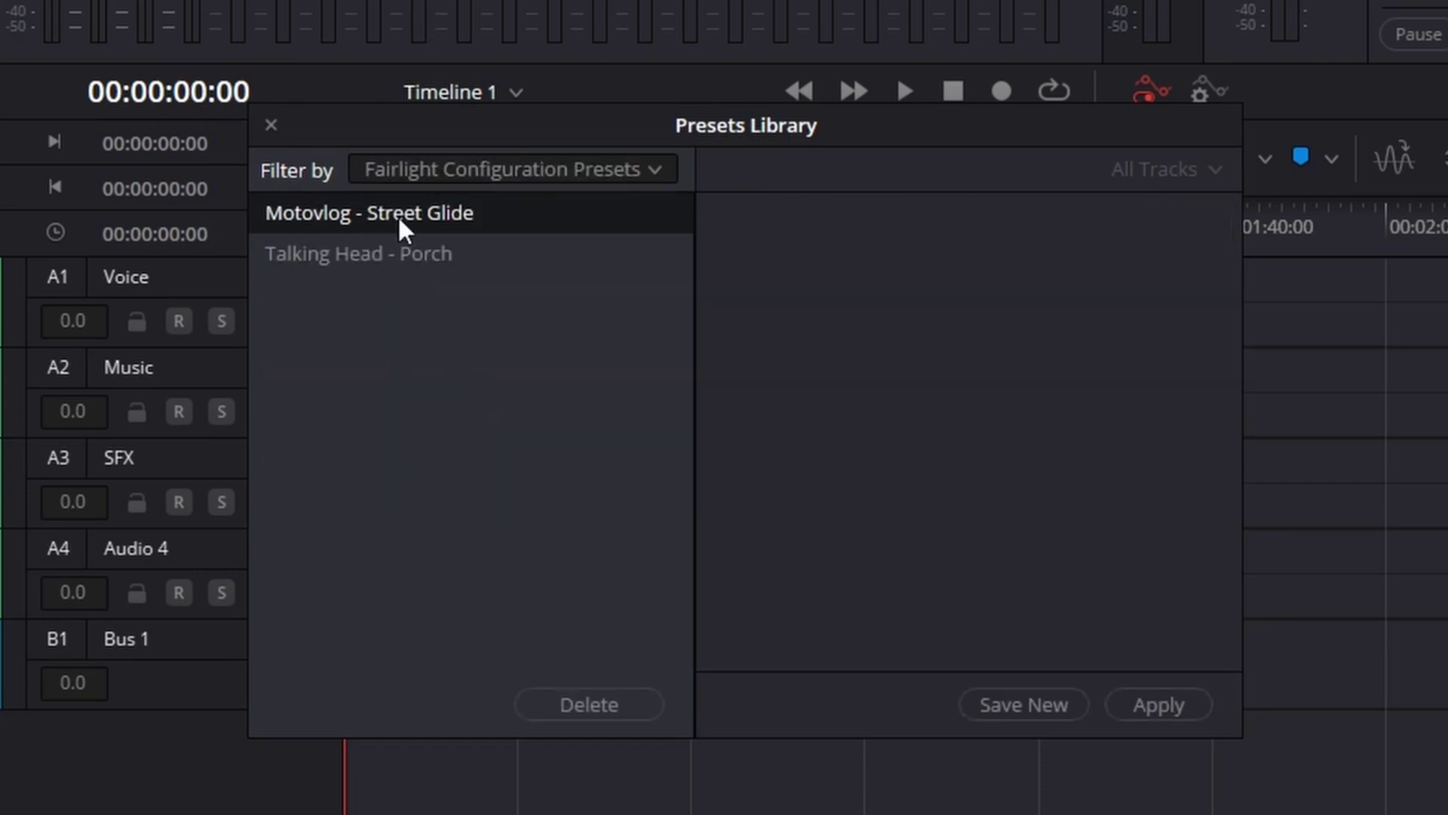
Save the current track setup as a new preset named Demo and close the library.
click(1010, 704)
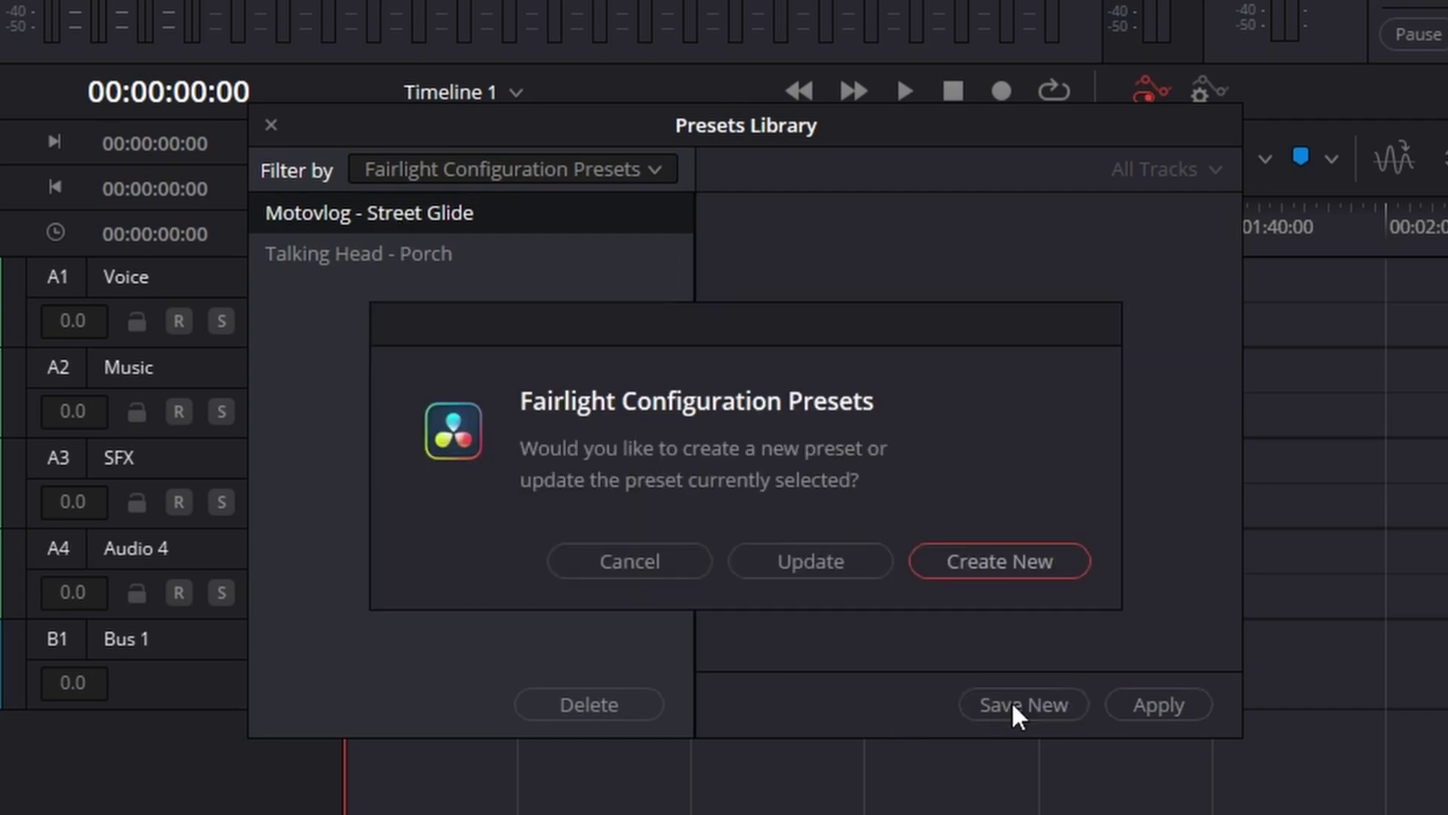
click(945, 559)
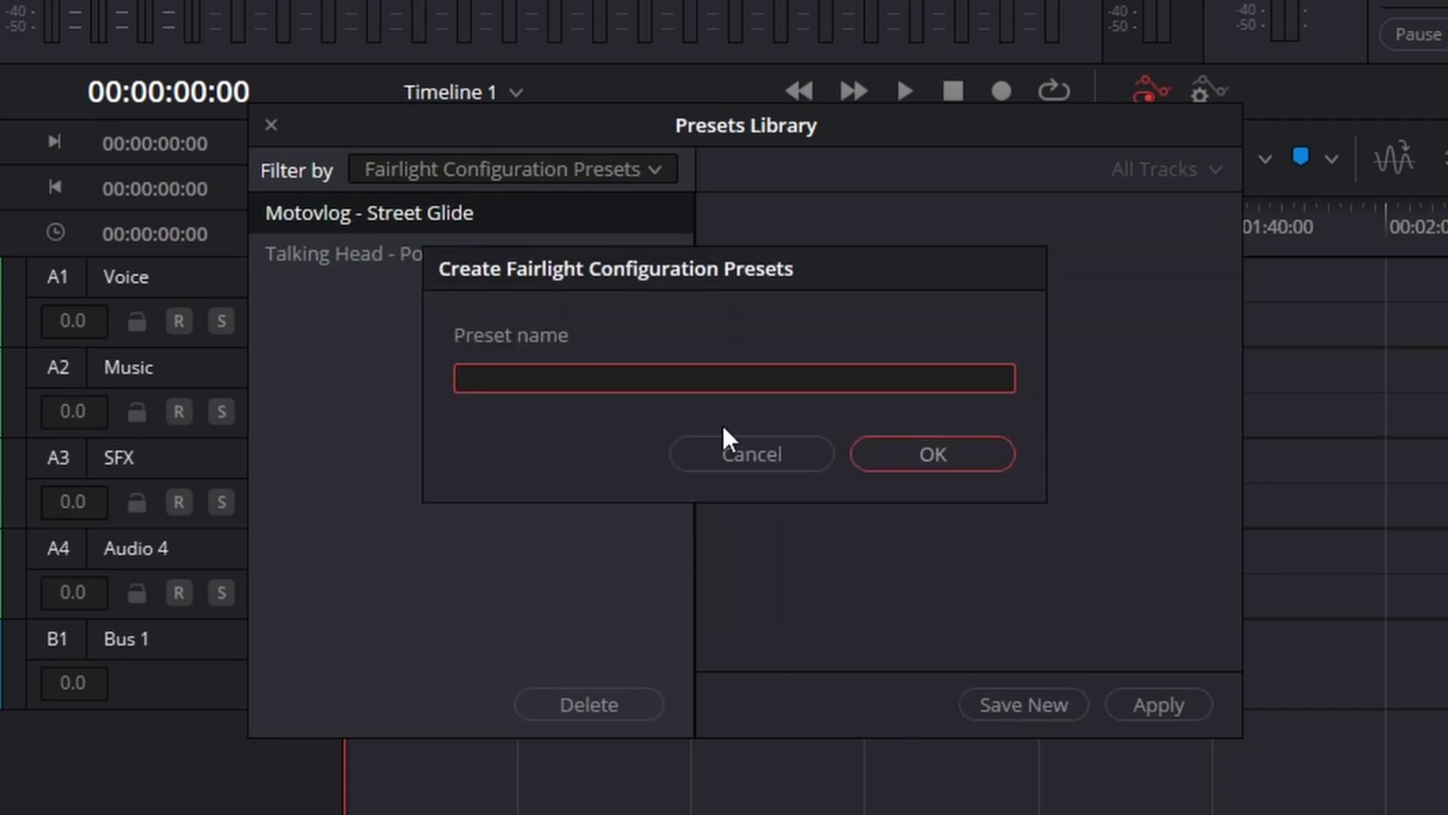
text(Demo)
click(928, 451)
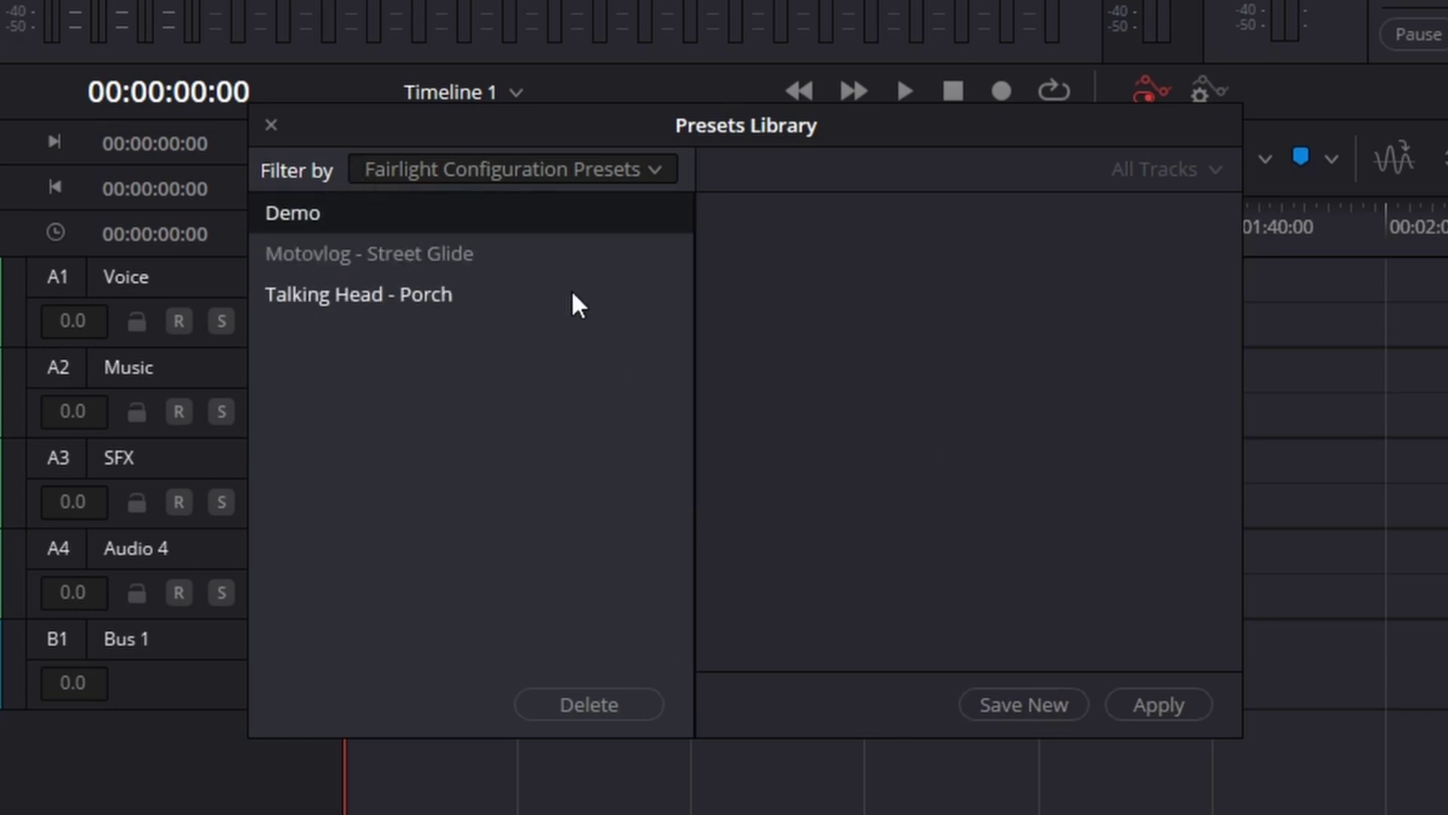
click(271, 126)
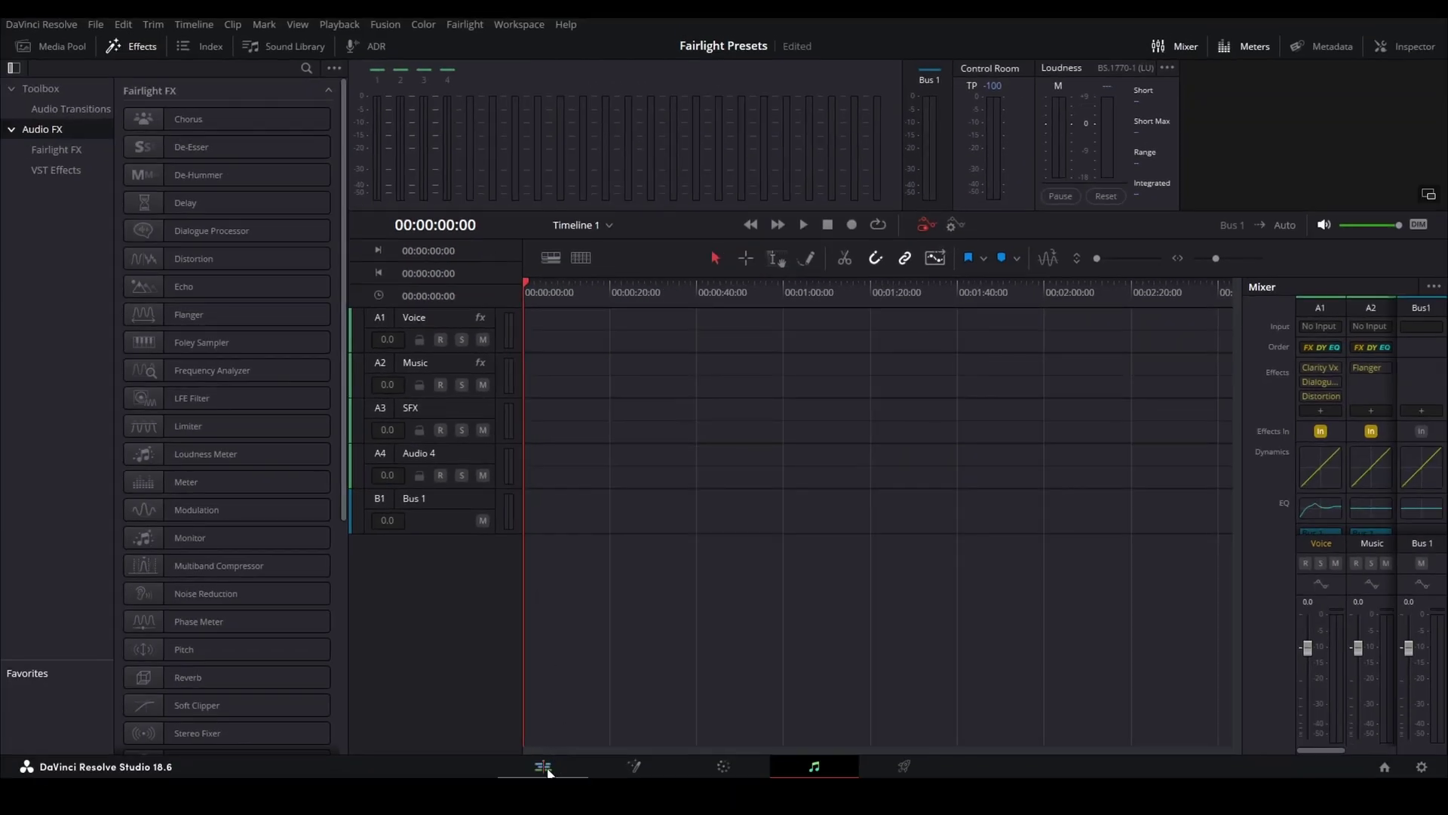
Delete Timeline 1 from the Media Pool on the Edit page.
click(546, 768)
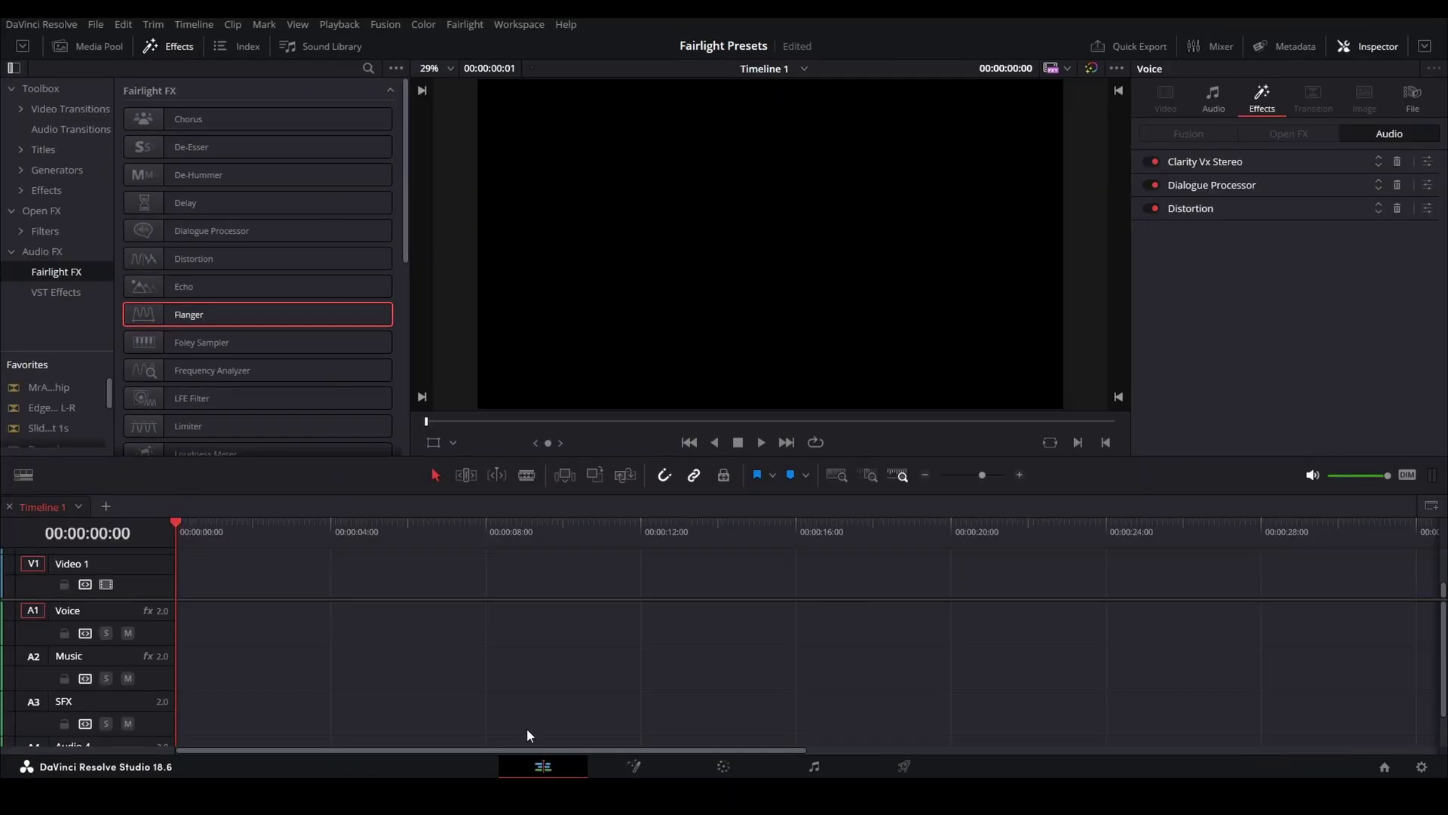
click(93, 48)
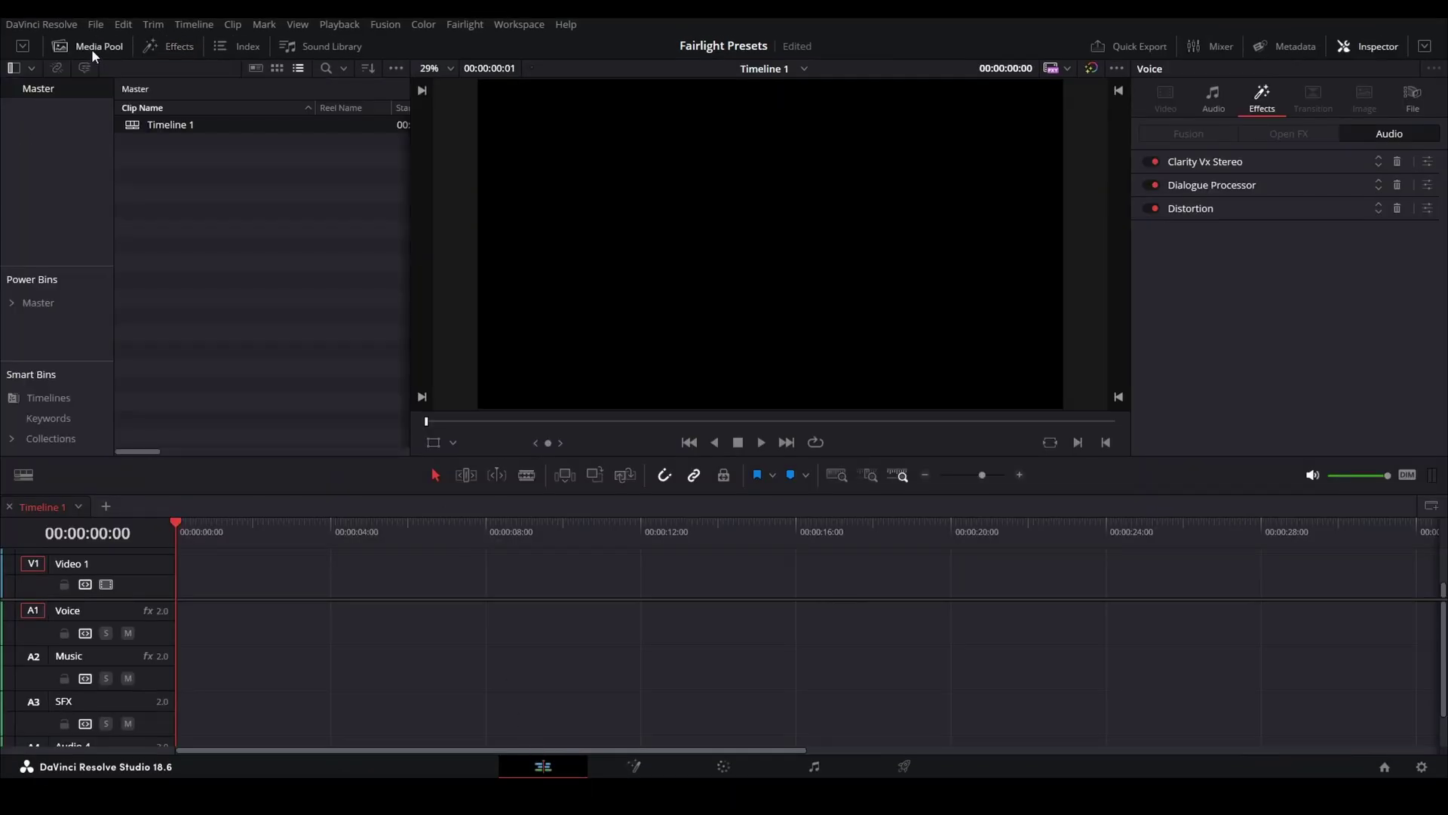
click(178, 126)
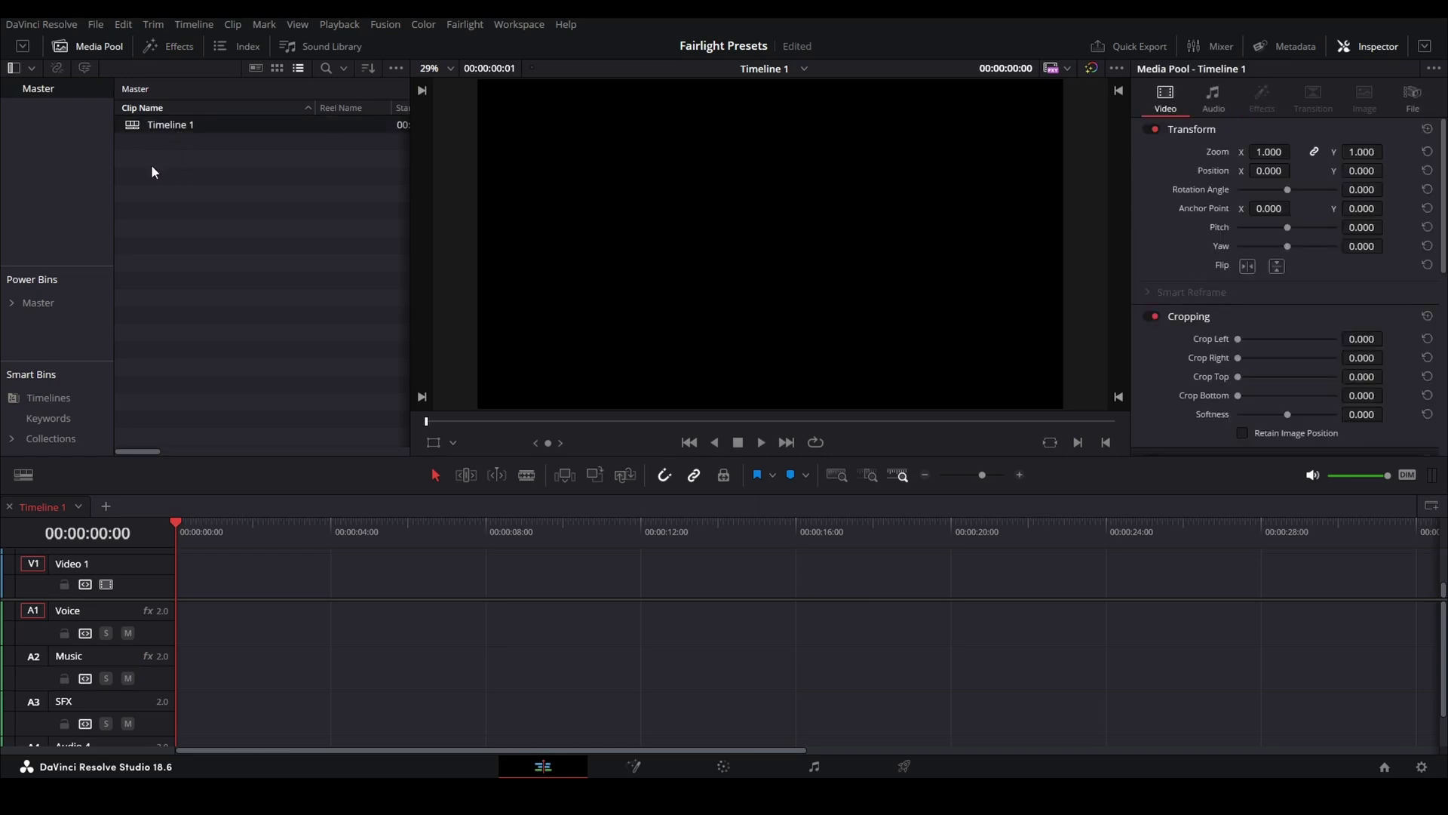
key(Delete)
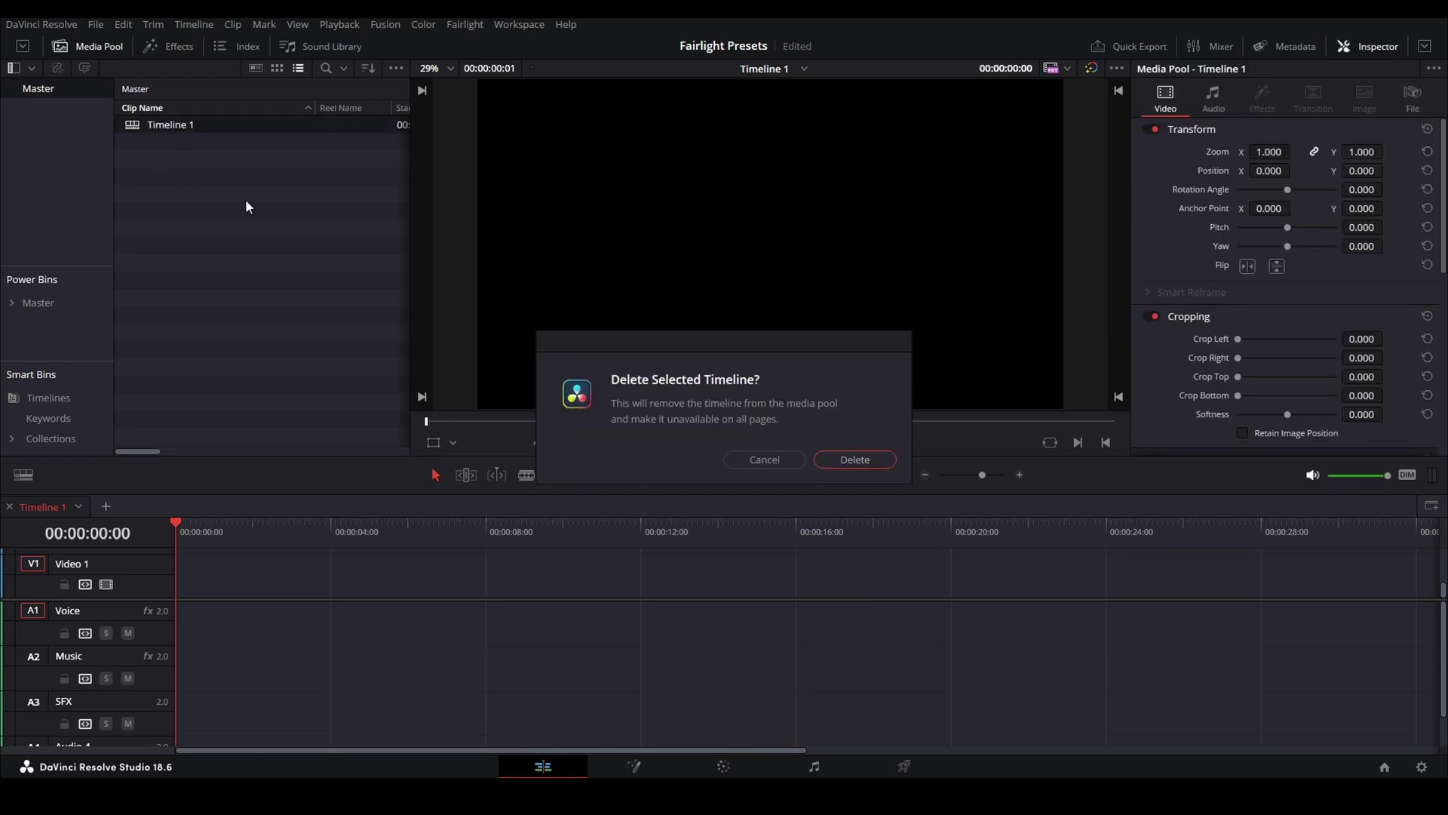
click(852, 460)
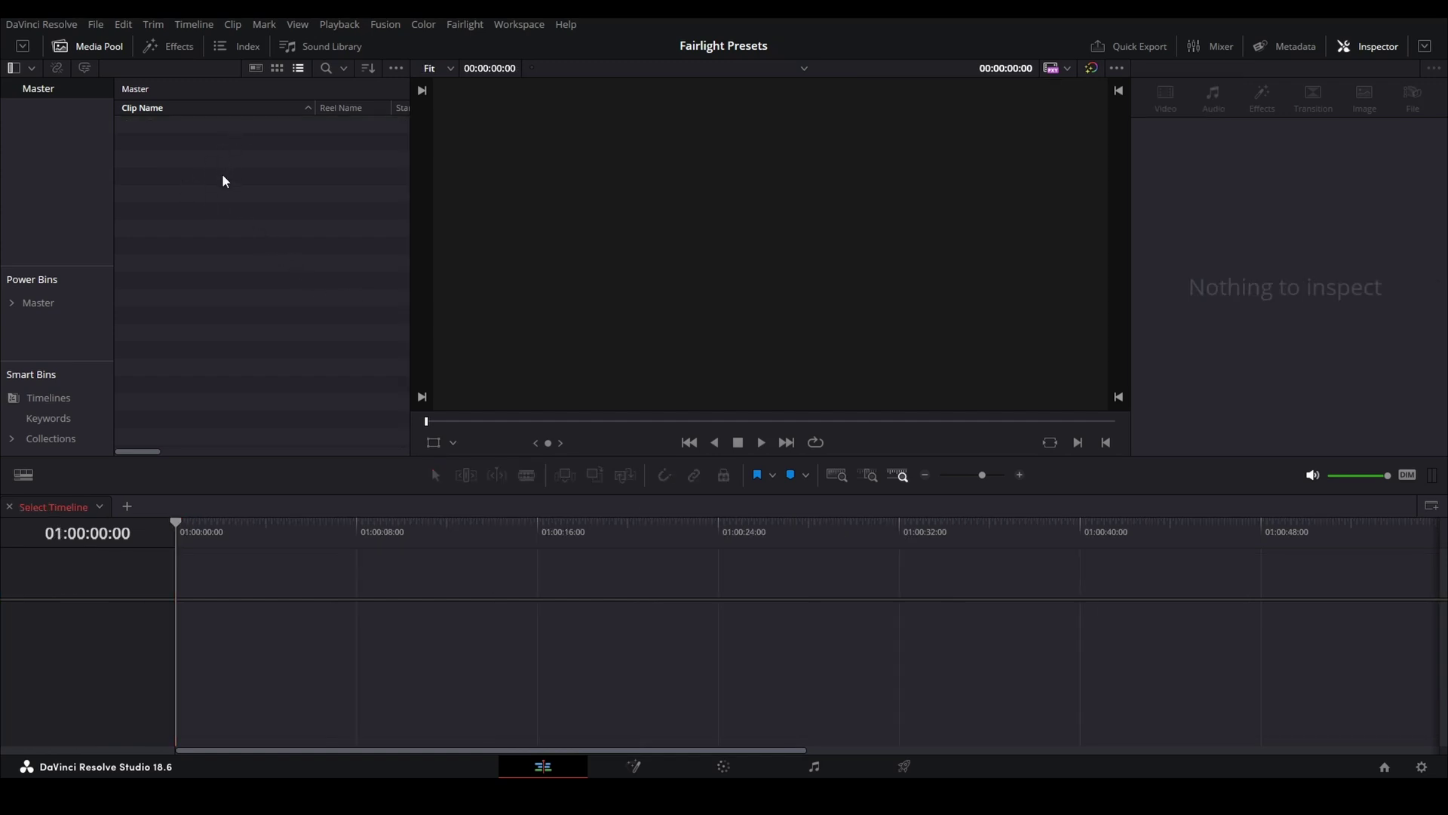
Create a new timeline named Demo Timeline using the Demo Fairlight preset.
key(ctrl+n)
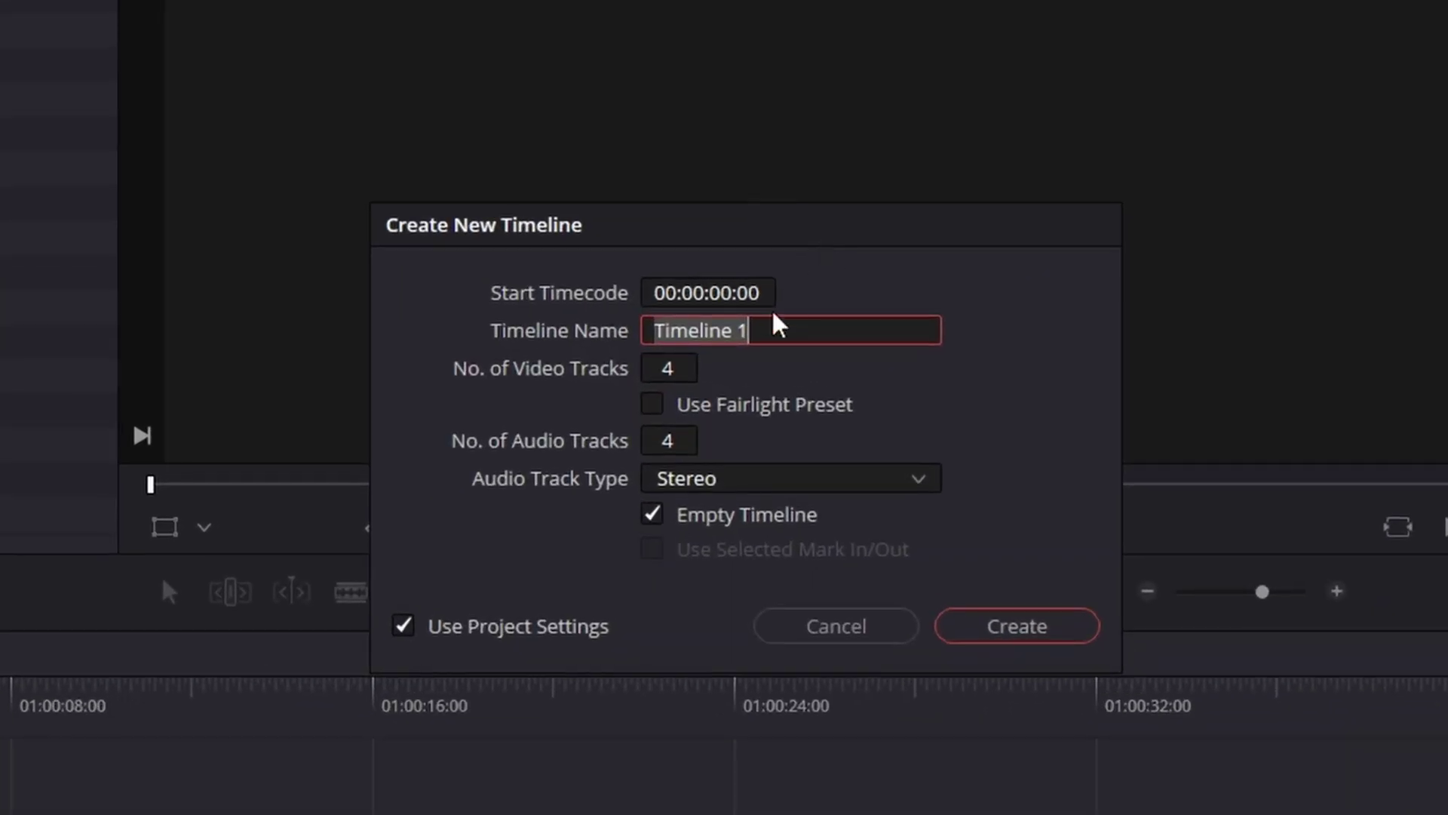
drag(744, 341, 557, 337)
text(Demo)
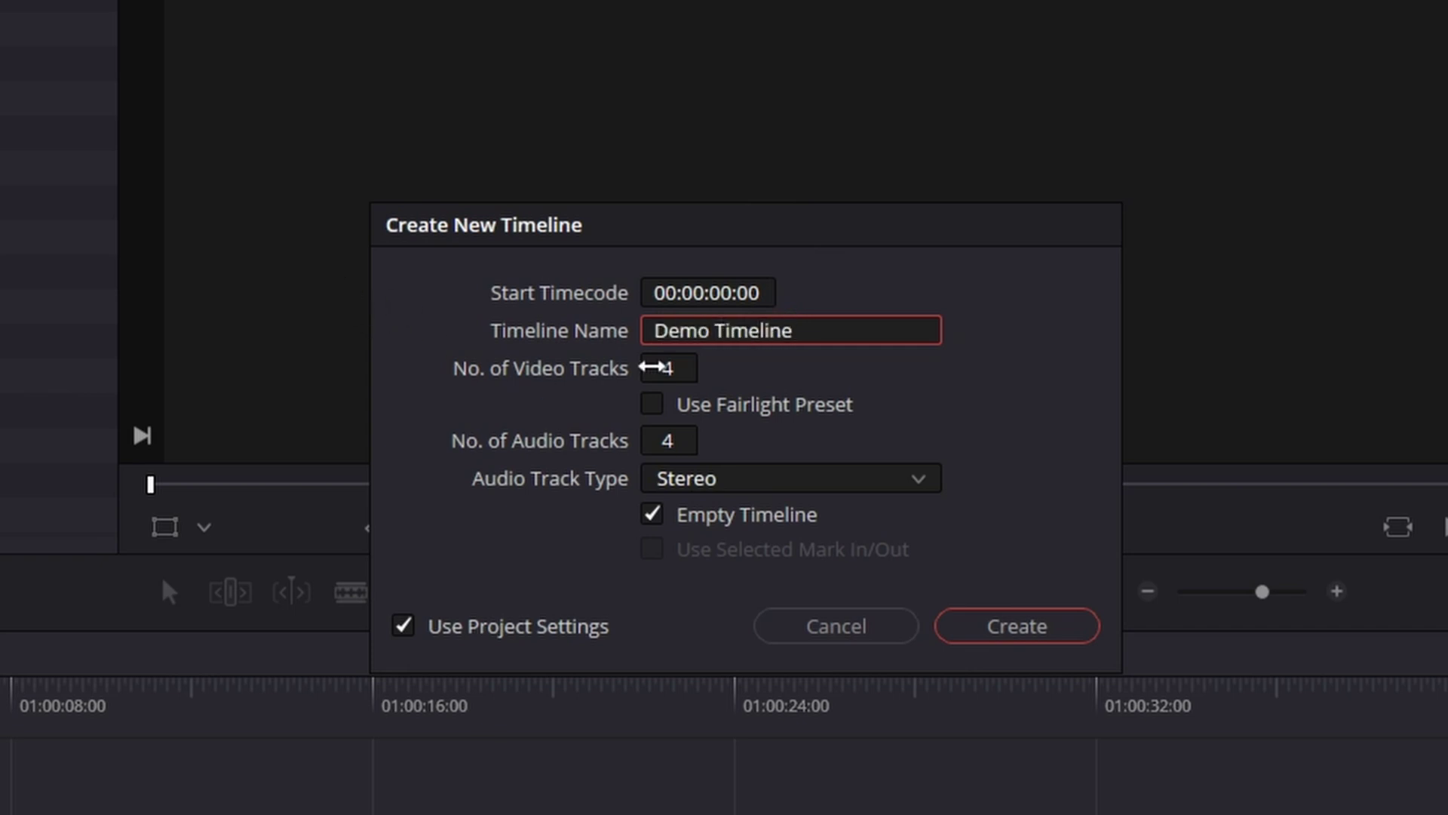
click(652, 407)
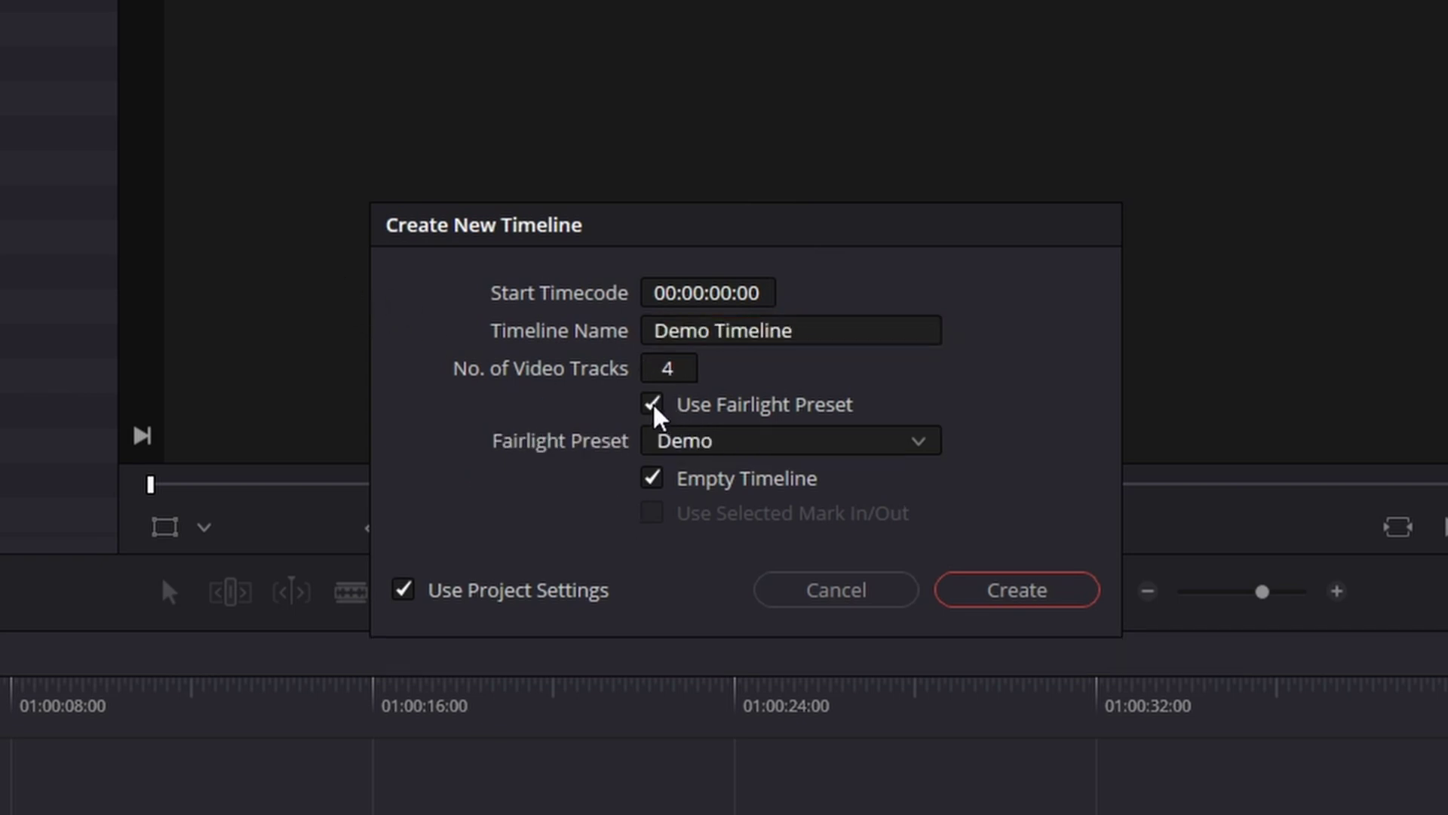
click(775, 445)
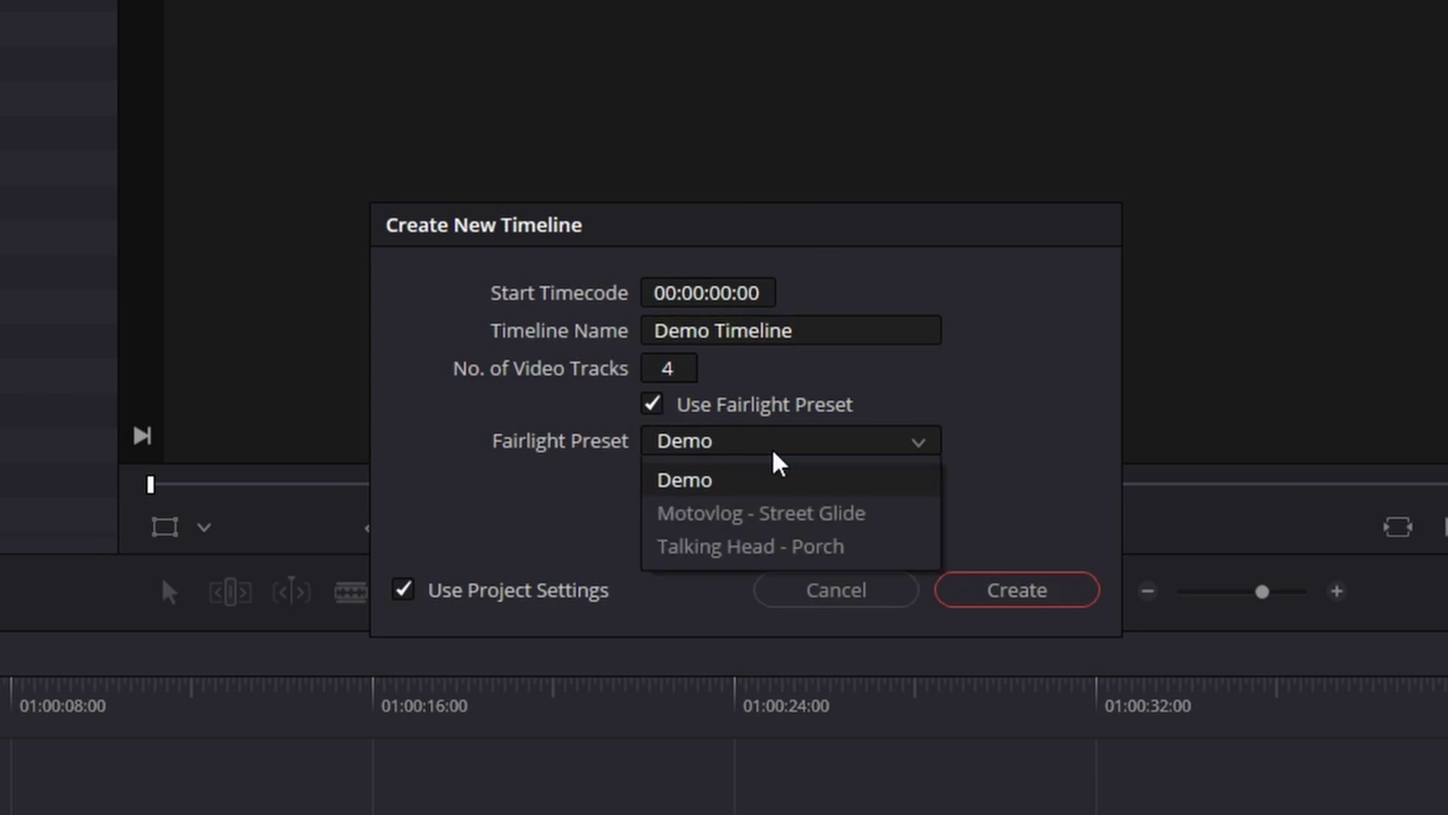
click(736, 491)
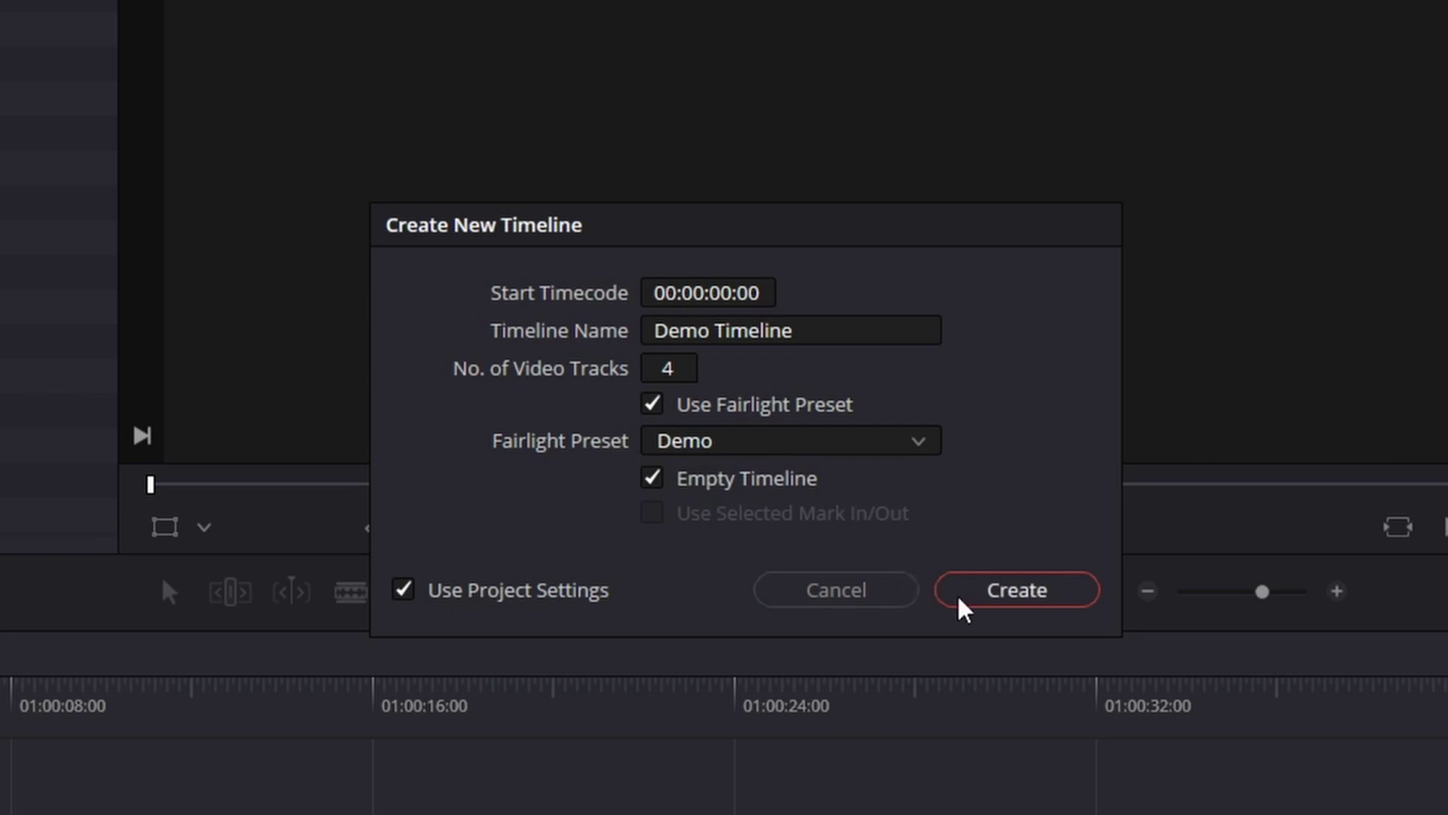
click(1017, 596)
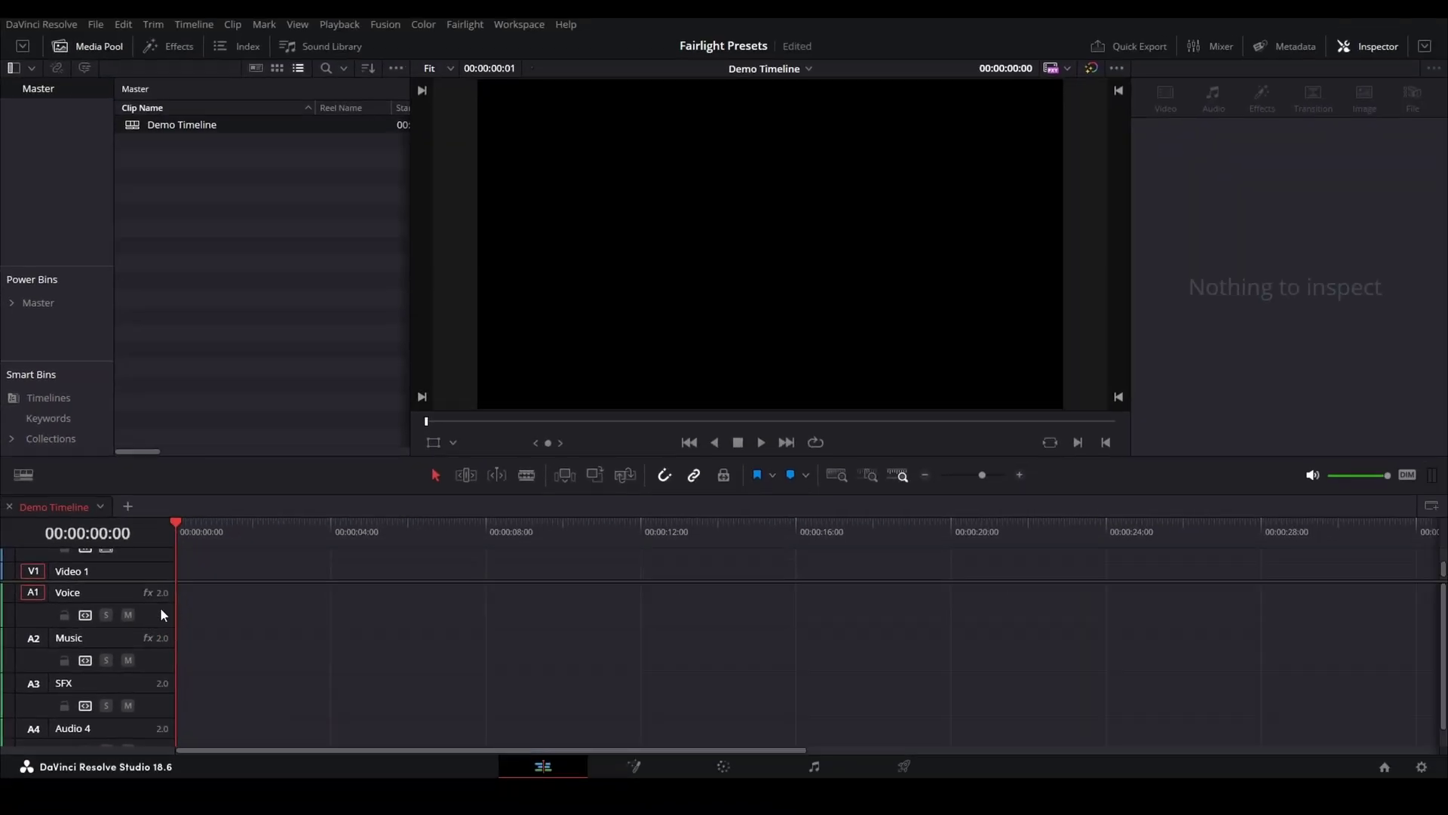
click(160, 608)
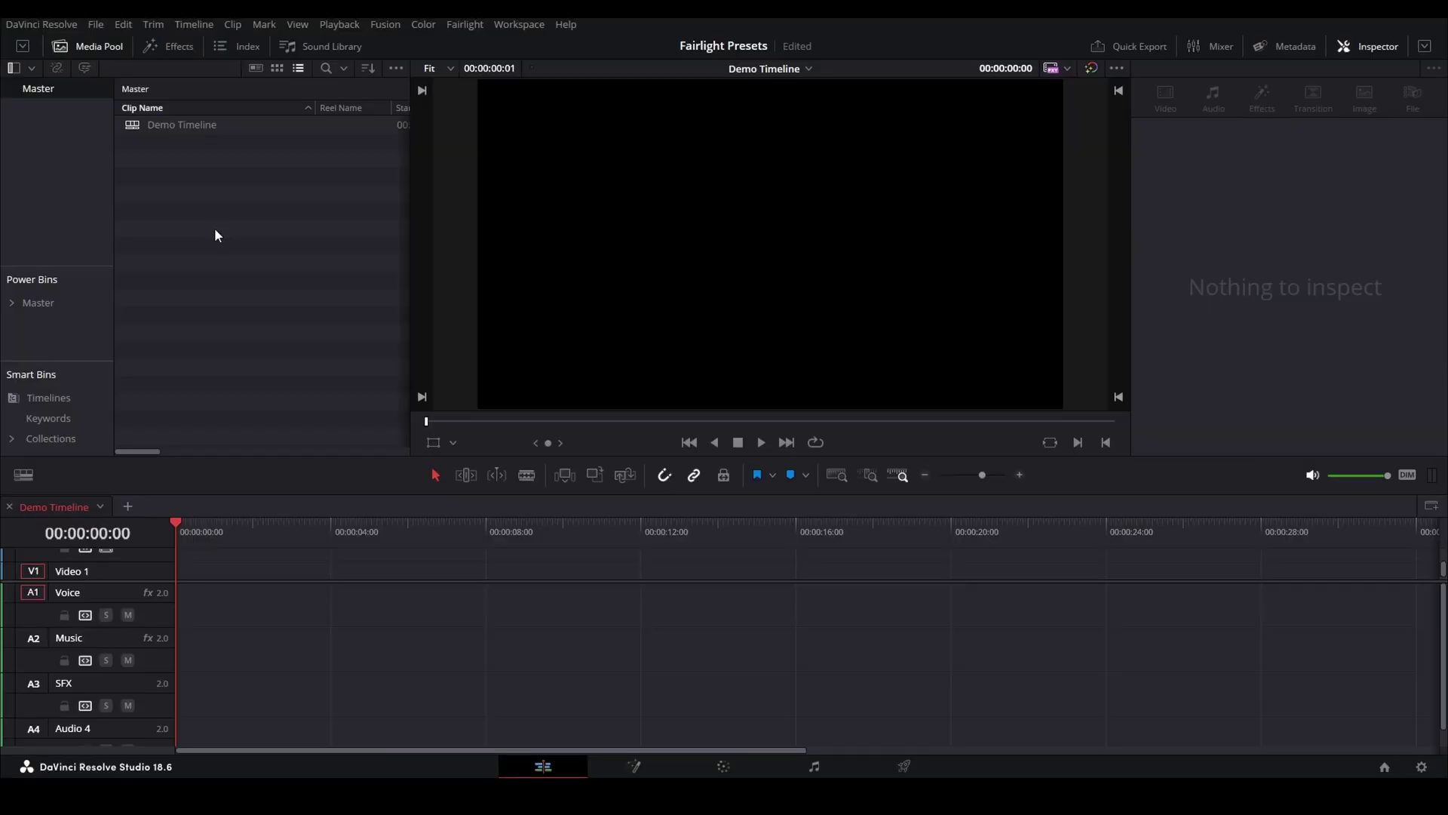
Create Timeline 2 from the Motovlog - Street Glide preset and enlarge the audio track area.
key(ctrl+n)
click(672, 371)
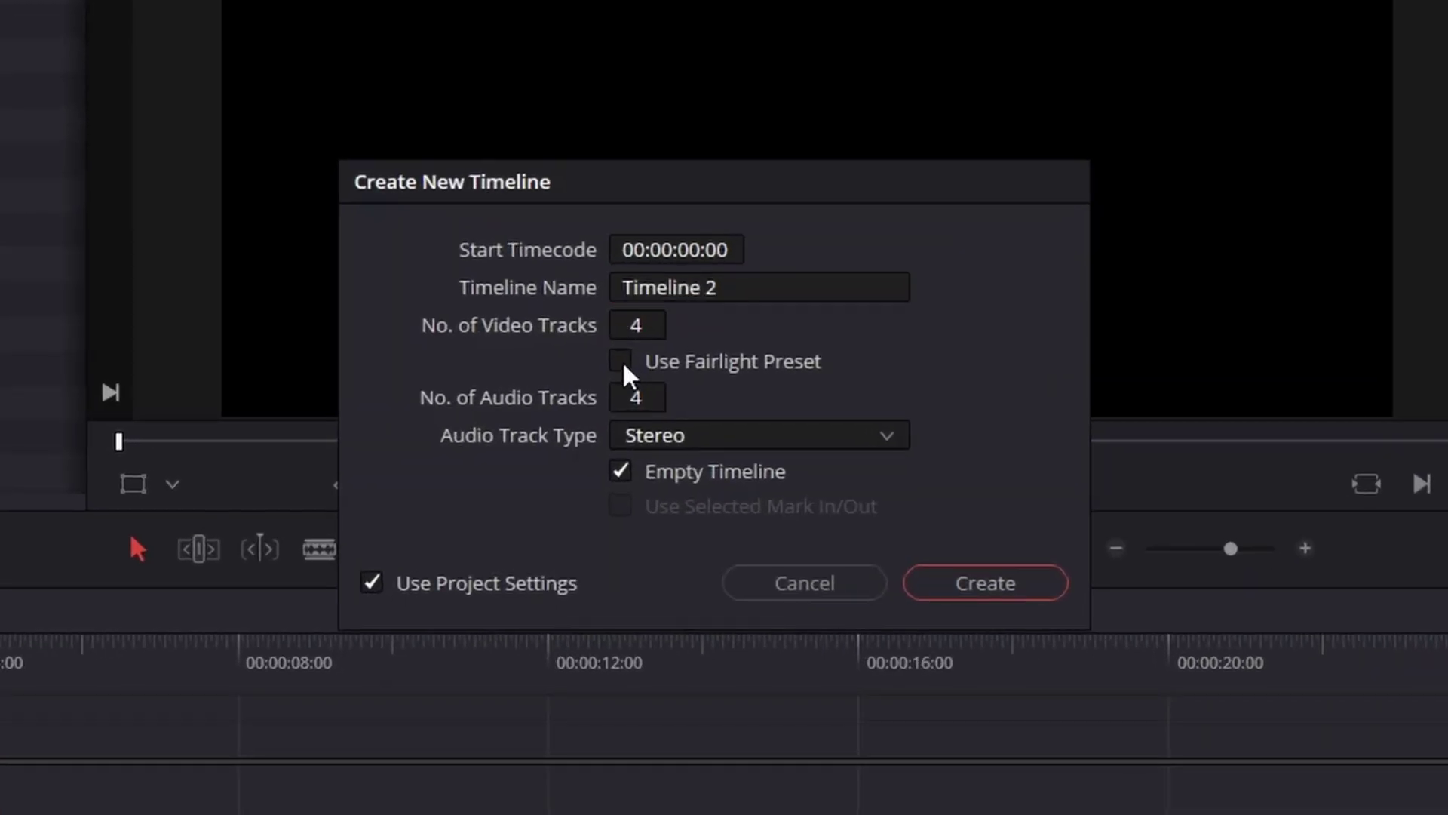
click(667, 404)
click(743, 468)
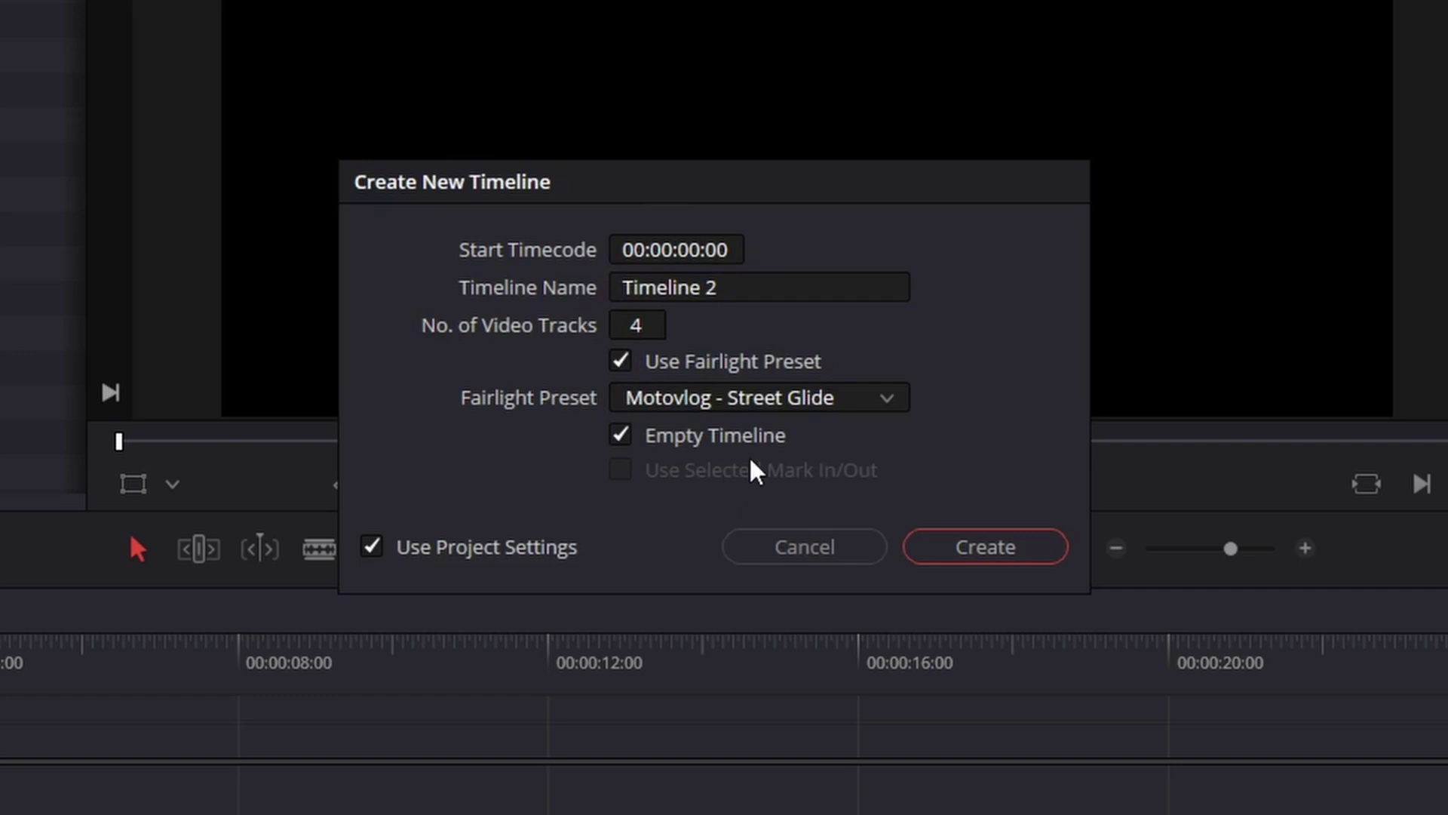
click(1013, 548)
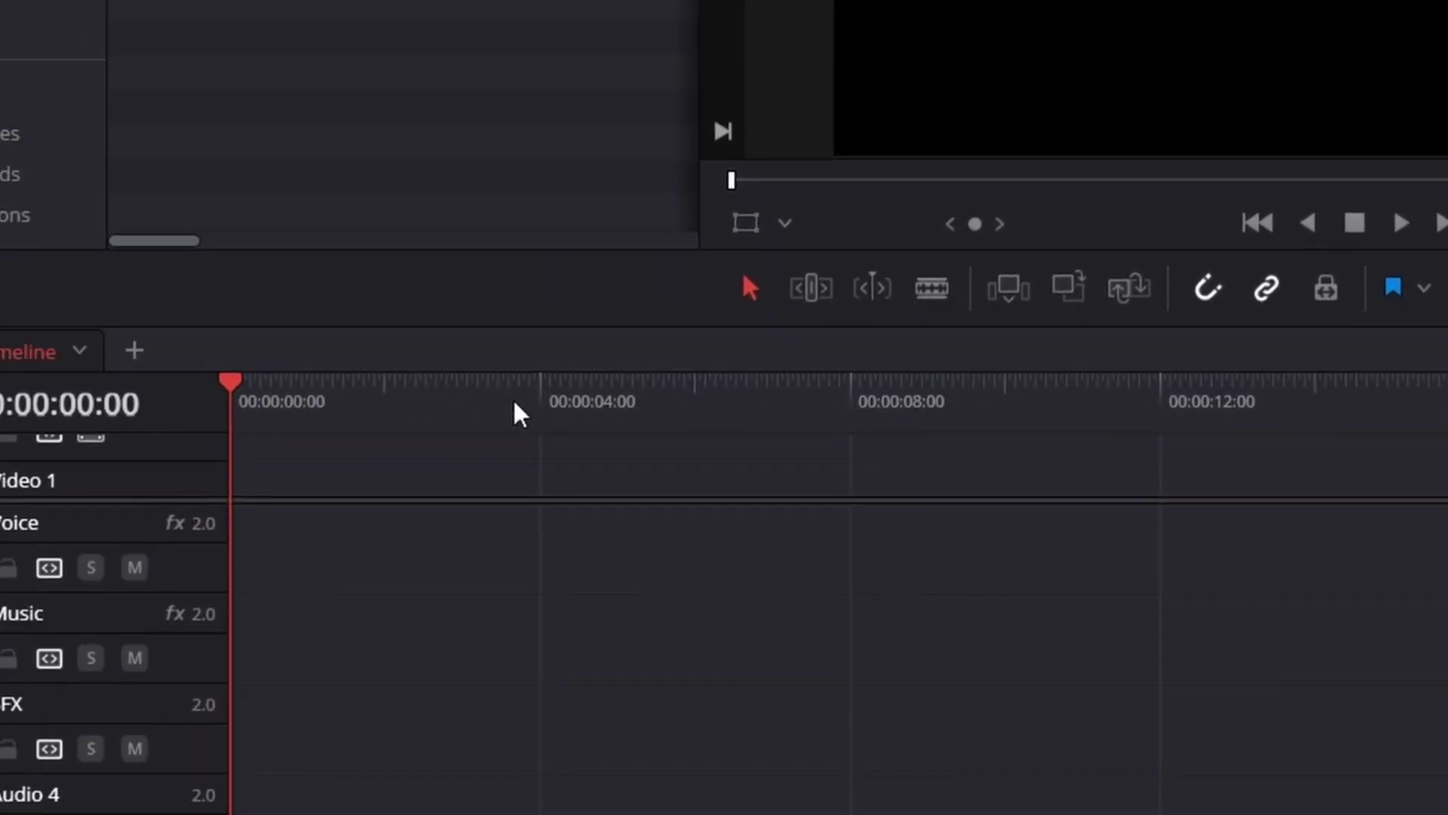
drag(500, 601, 551, 410)
scroll(247, 601, down, 2)
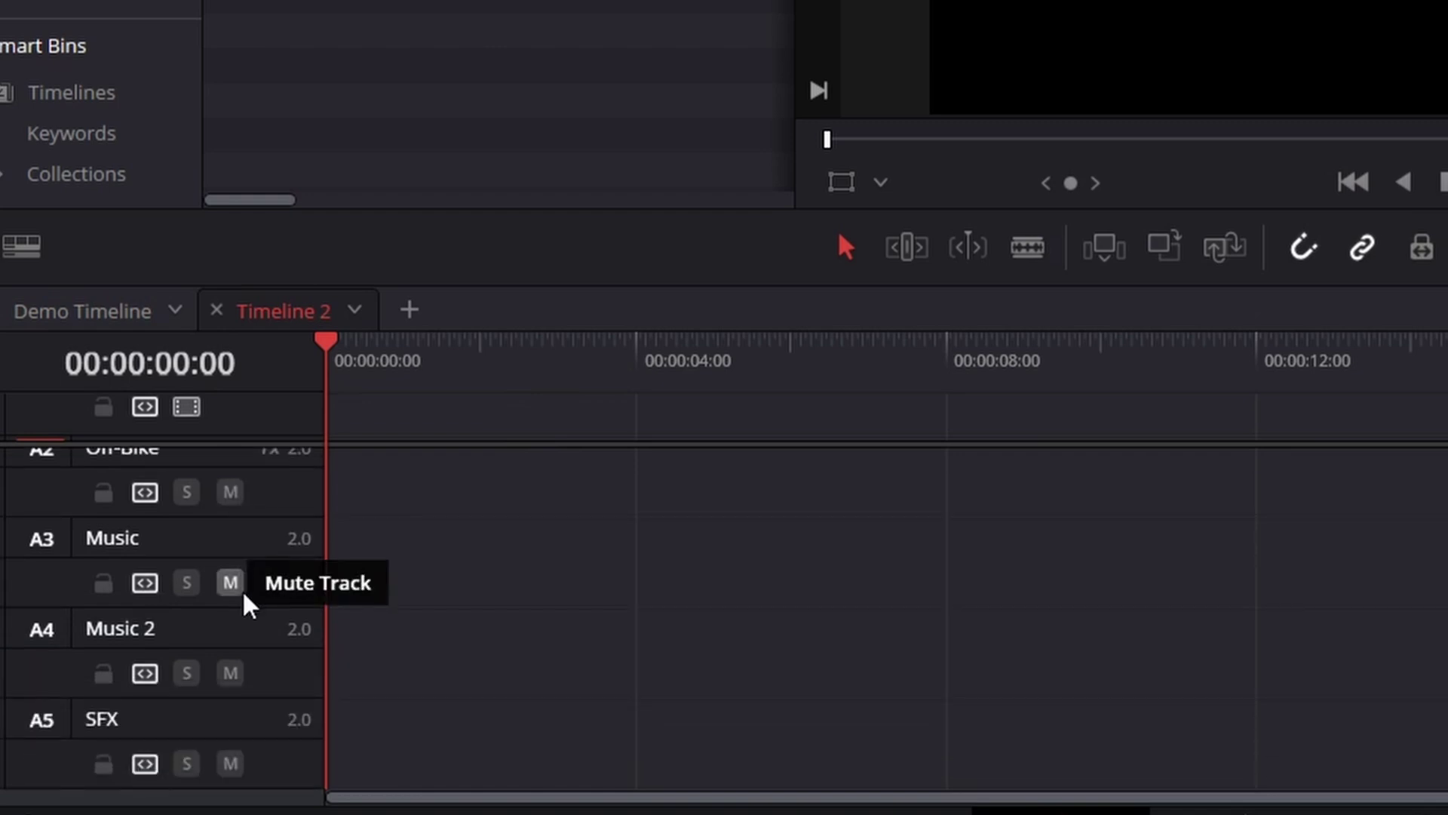
scroll(287, 679, up, 2)
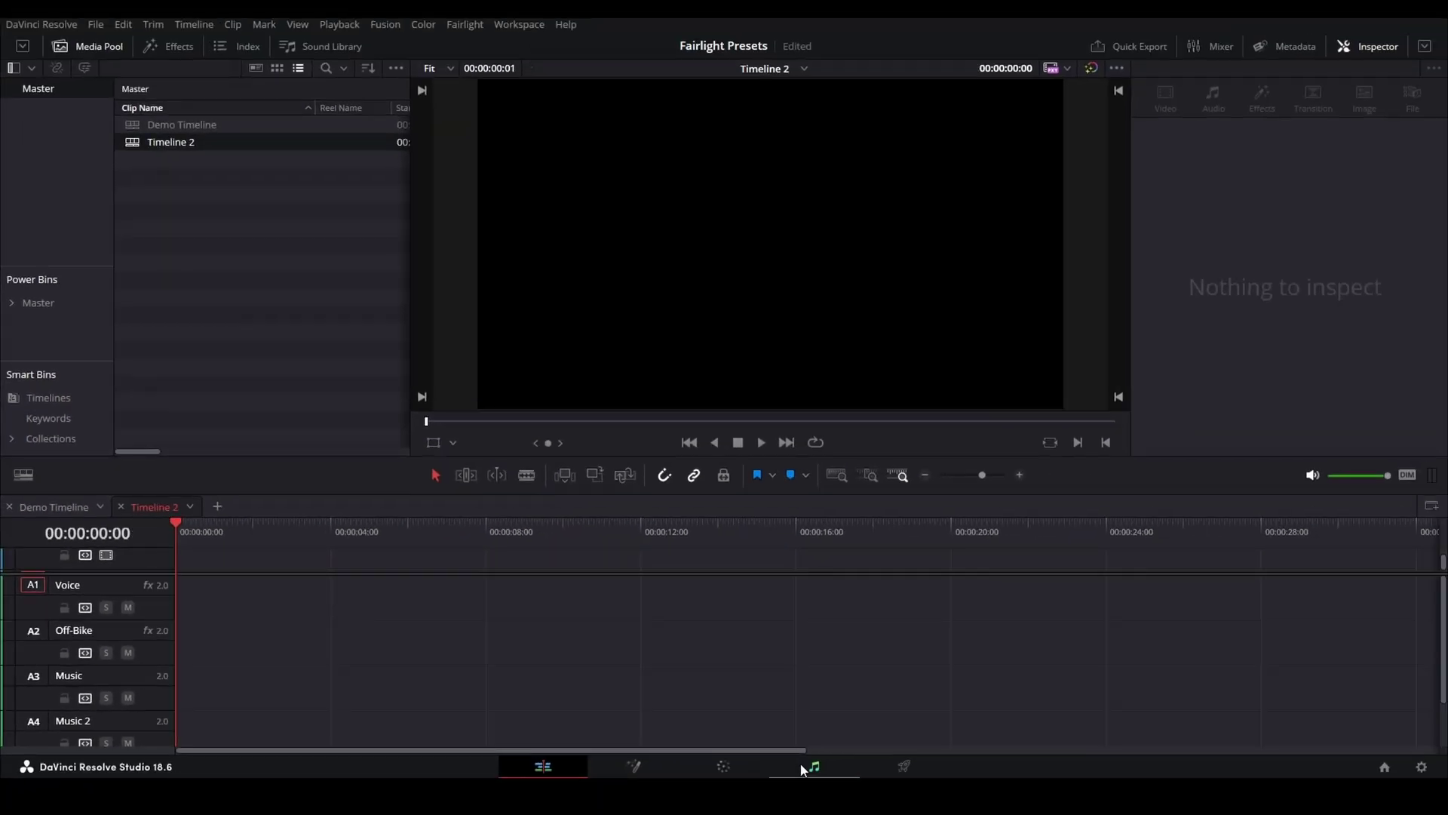
Delete the Demo preset from the Fairlight Presets Library on the Fairlight page.
click(812, 766)
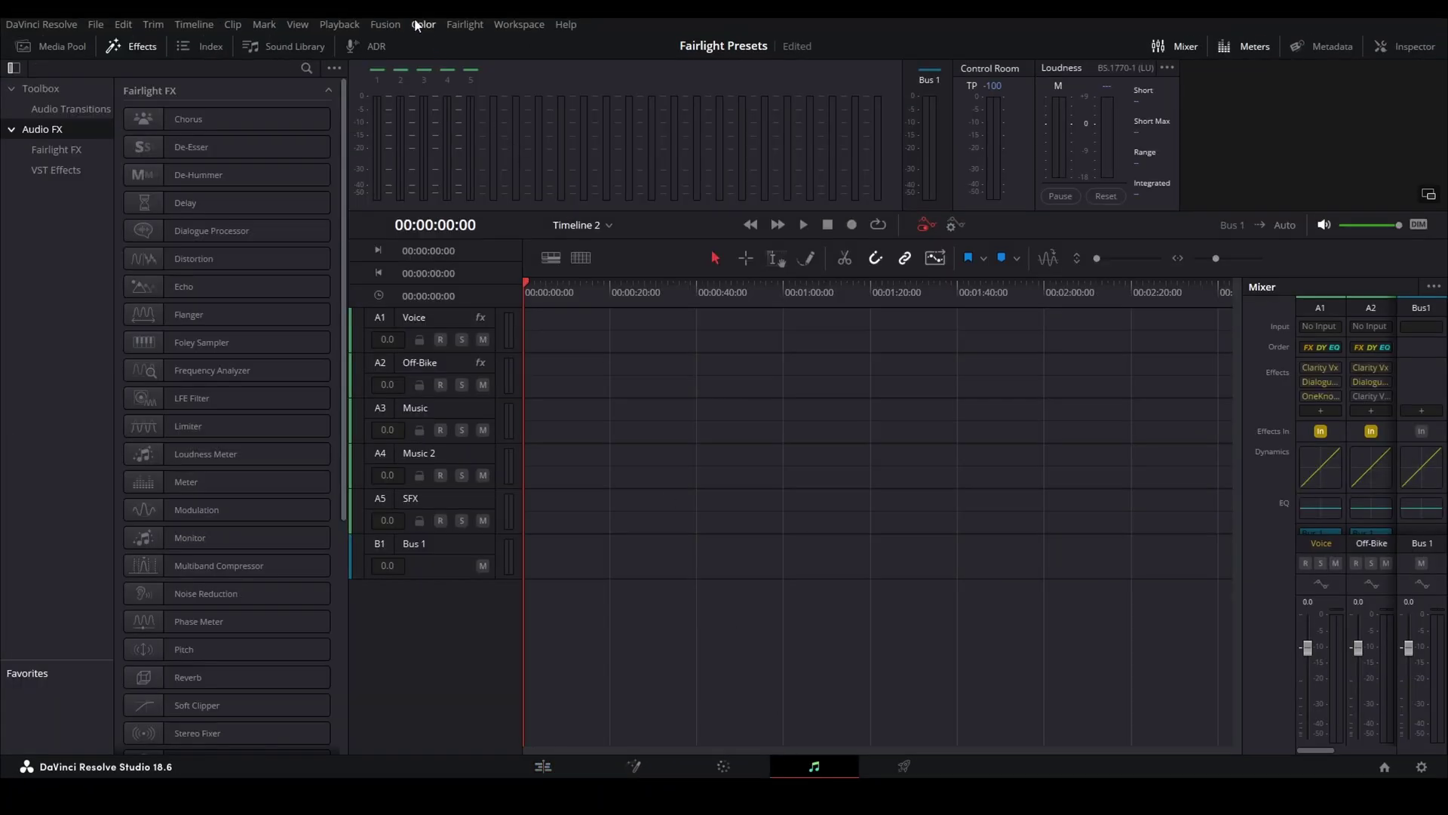
click(466, 24)
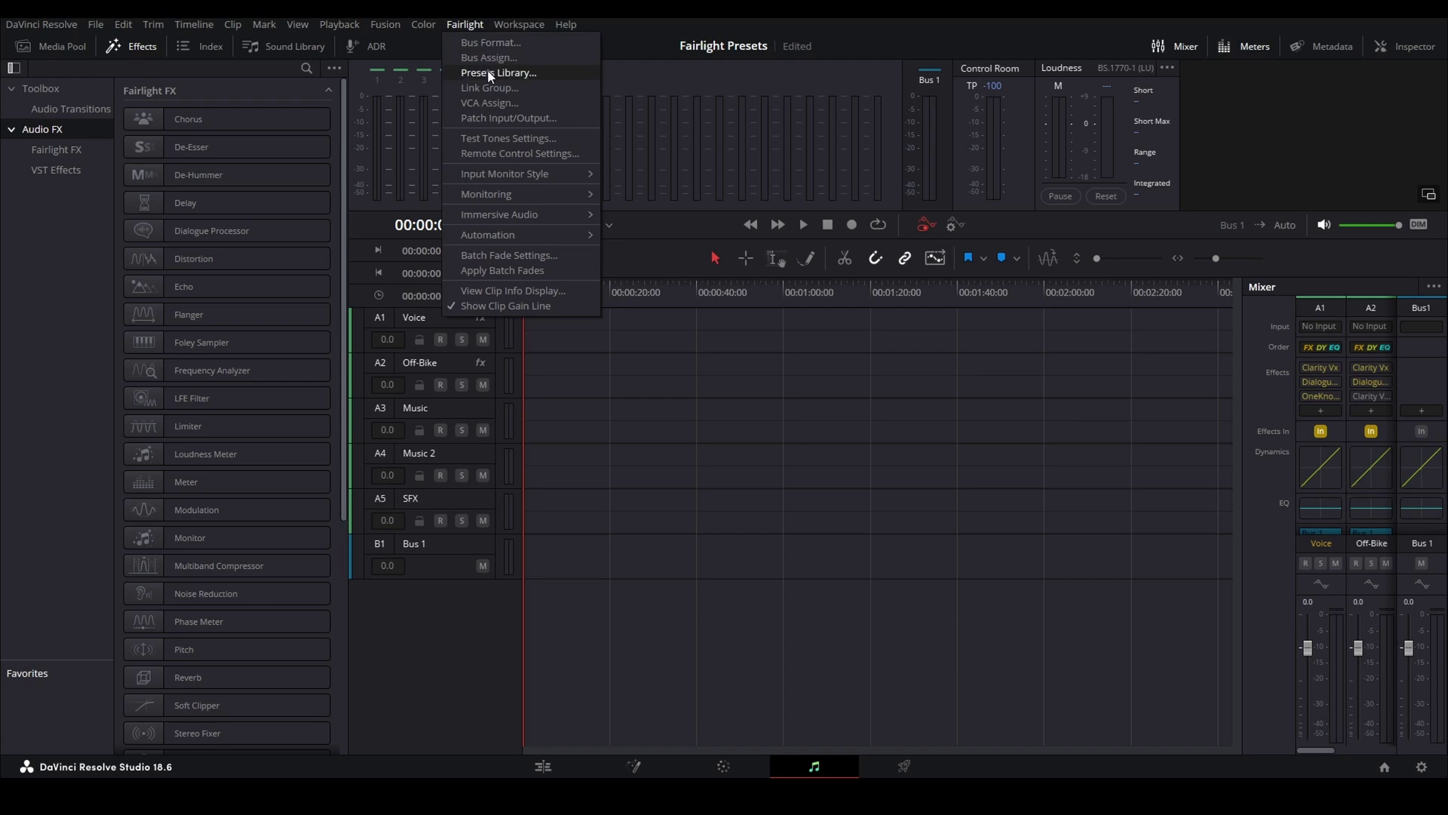
click(483, 72)
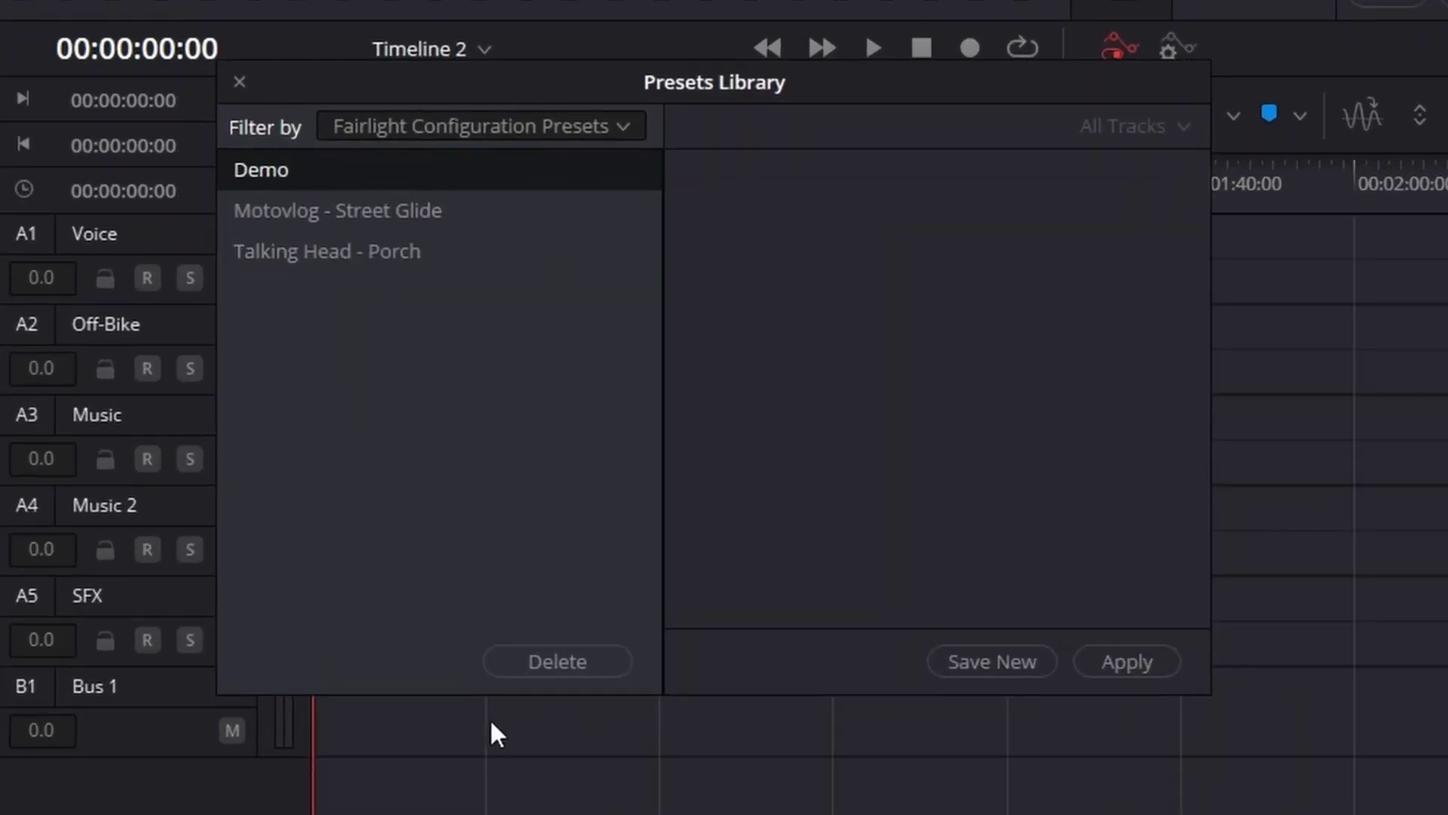
click(570, 666)
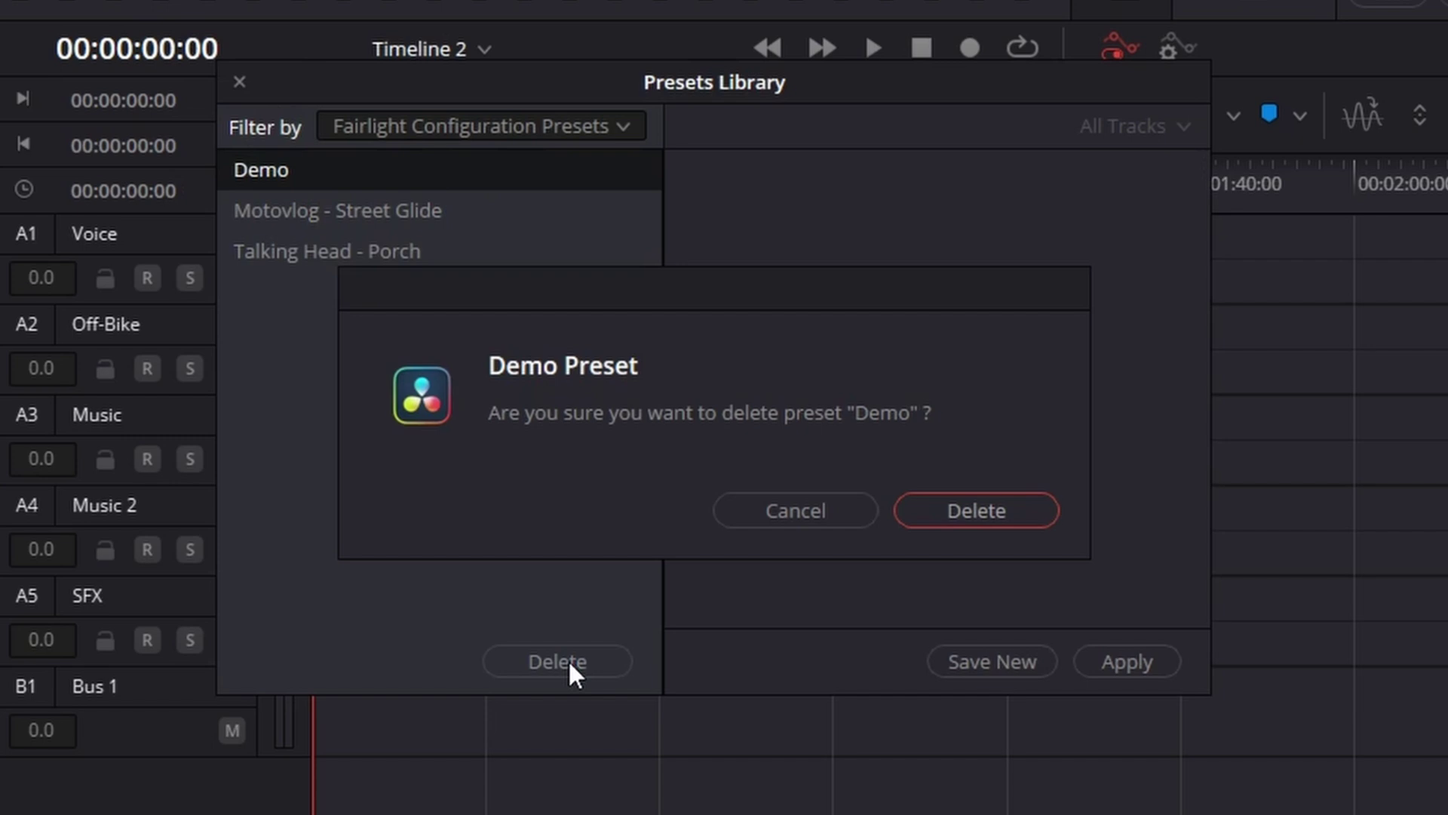
click(1006, 514)
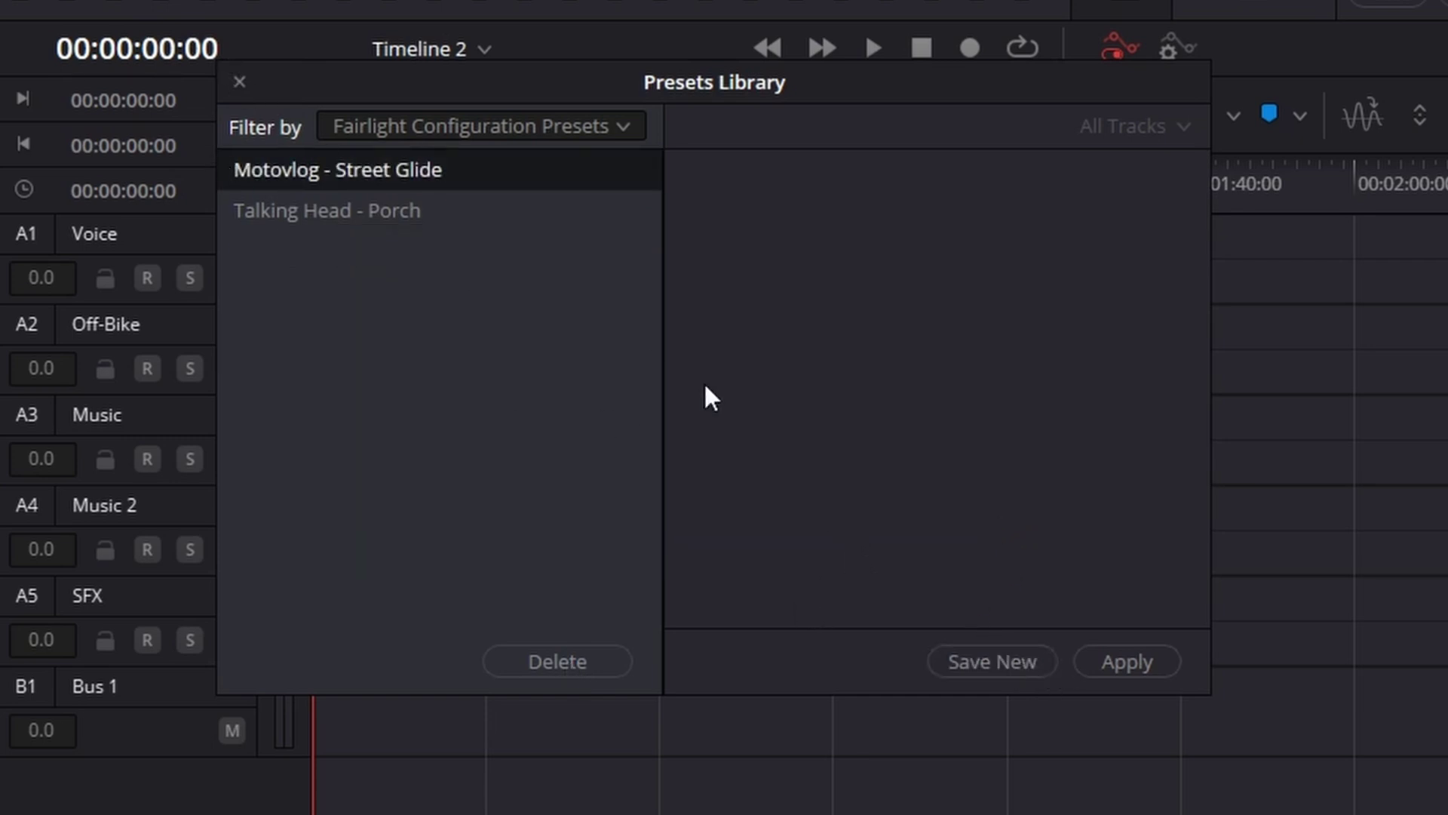
click(993, 663)
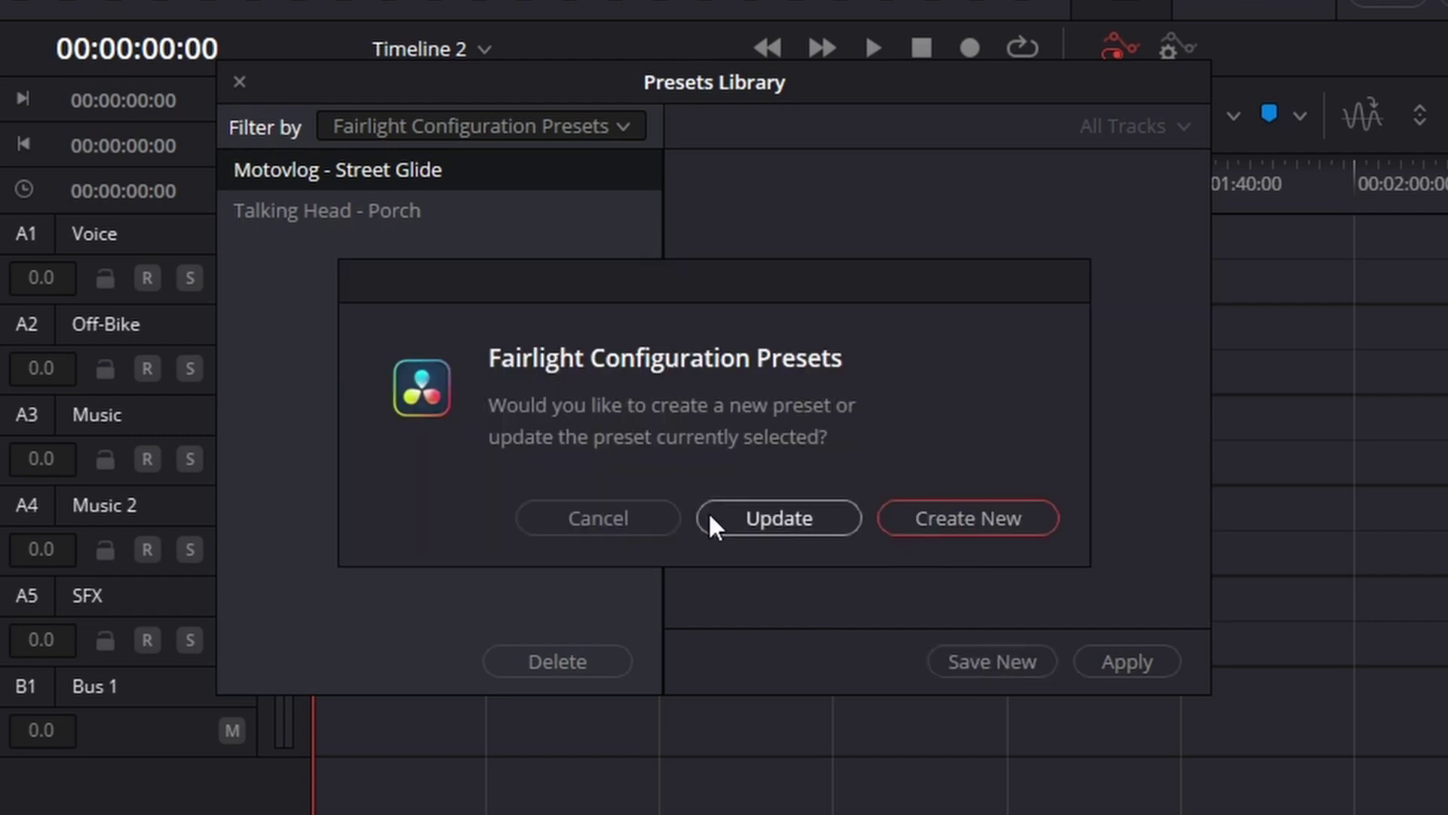